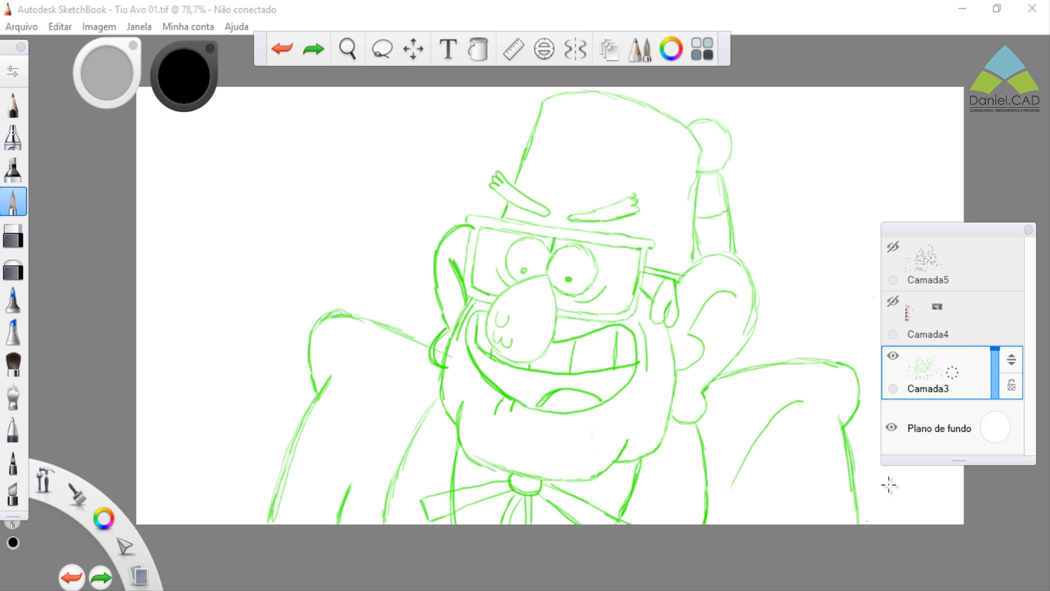
Show layers Camada4 and Camada5 and hide the green sketch layer Camada3.
left_click(895, 356)
left_click(895, 356)
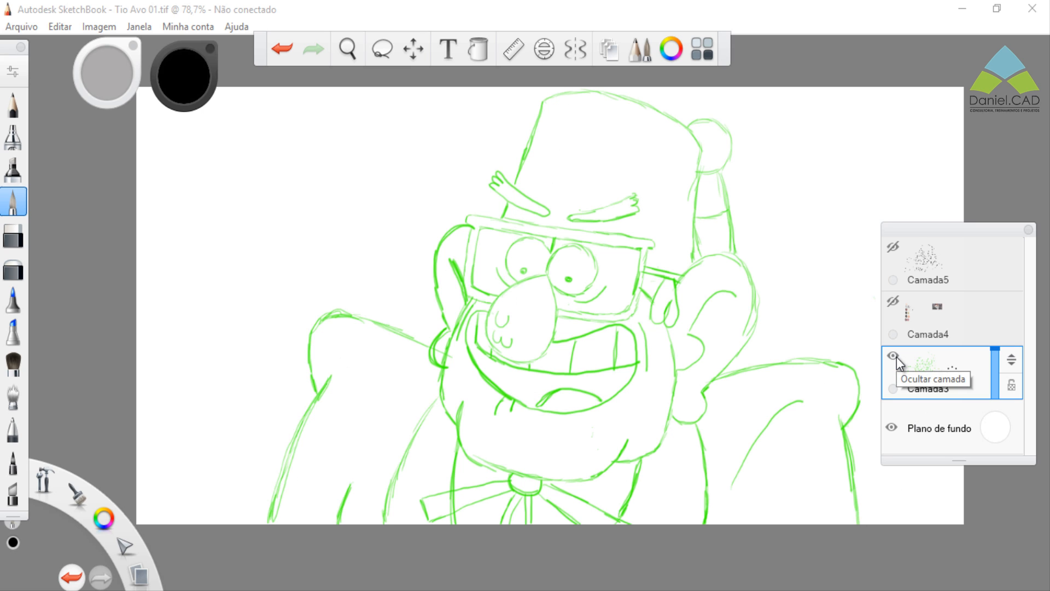
left_click(893, 301)
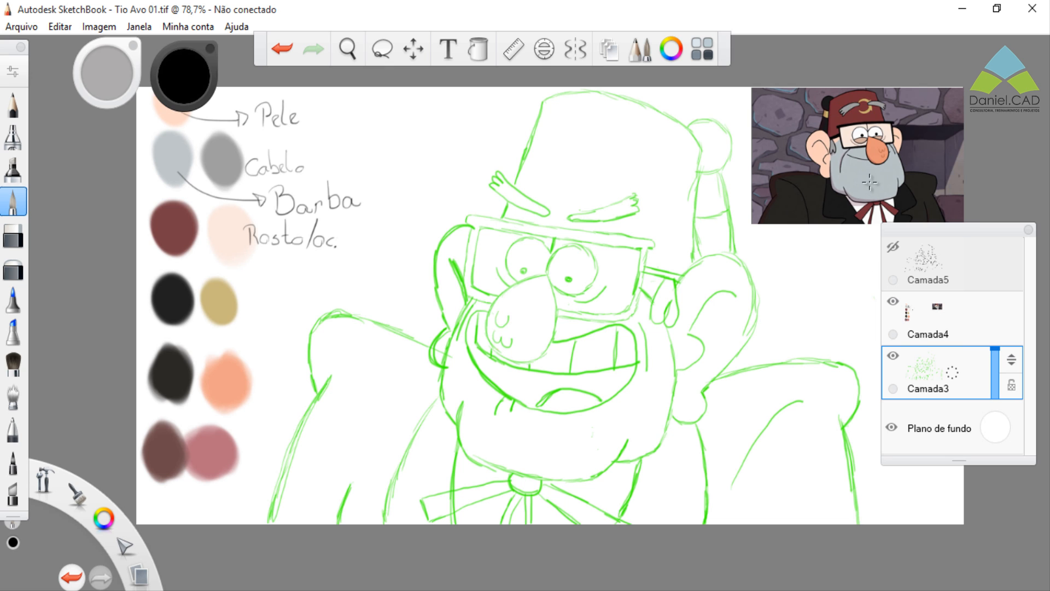
left_click(895, 252)
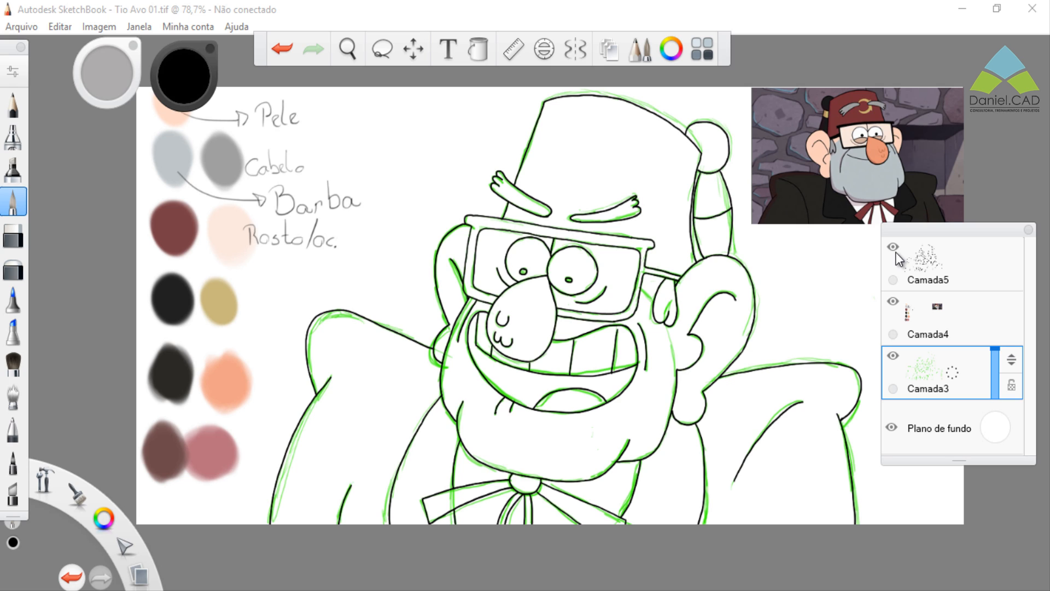
left_click(893, 356)
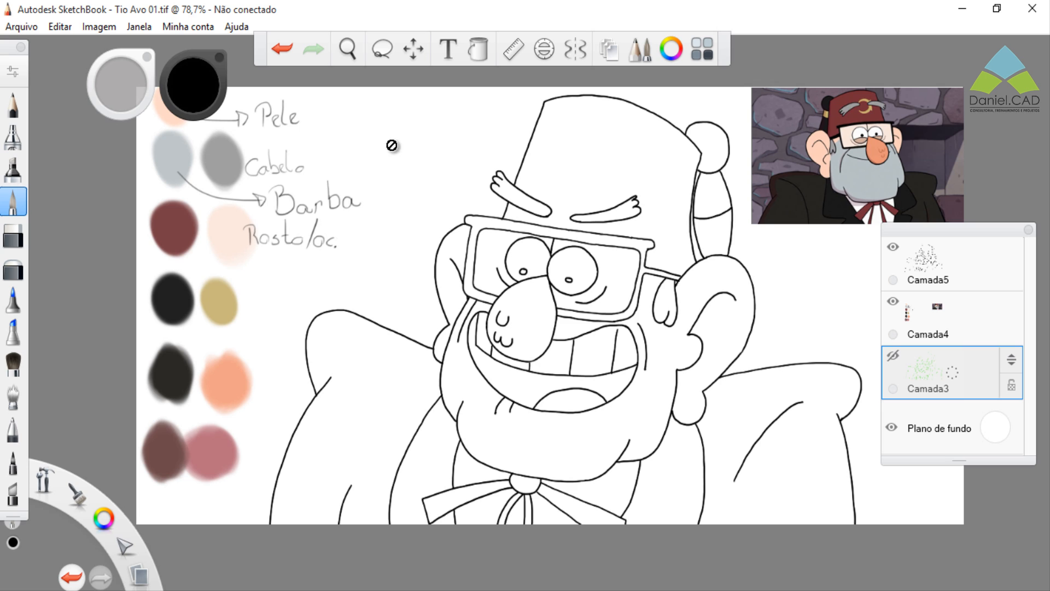
Move the brush and color pucks away from the skin color swatch on the canvas.
left_click_drag(115, 54, 80, 51)
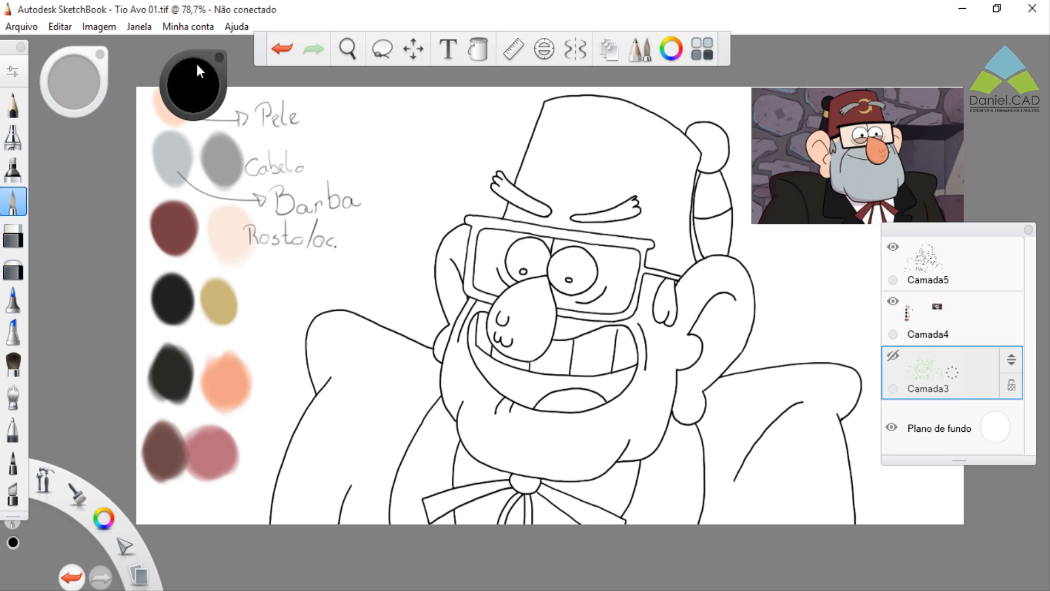
left_click_drag(195, 61, 146, 55)
left_click_drag(77, 53, 126, 51)
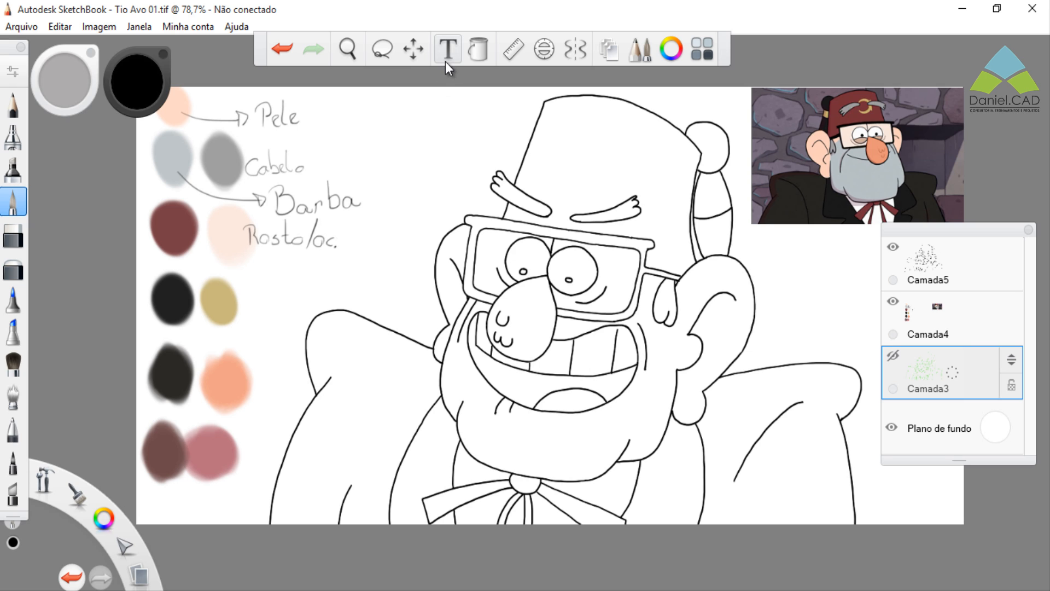
Make Camada5 the active layer and flood-fill both eyebrows with red.
left_click(477, 50)
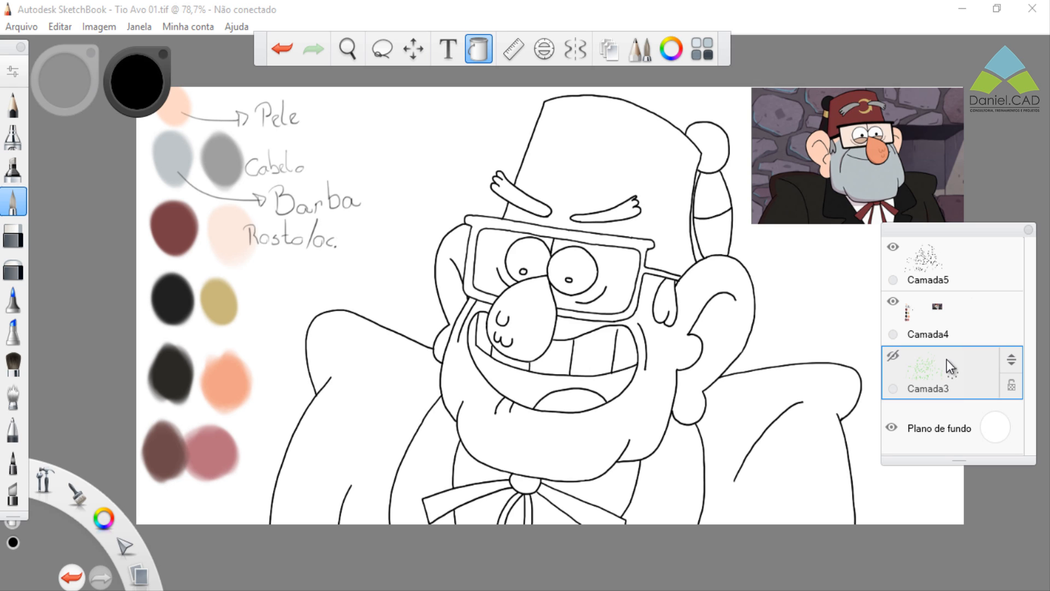
left_click(958, 275)
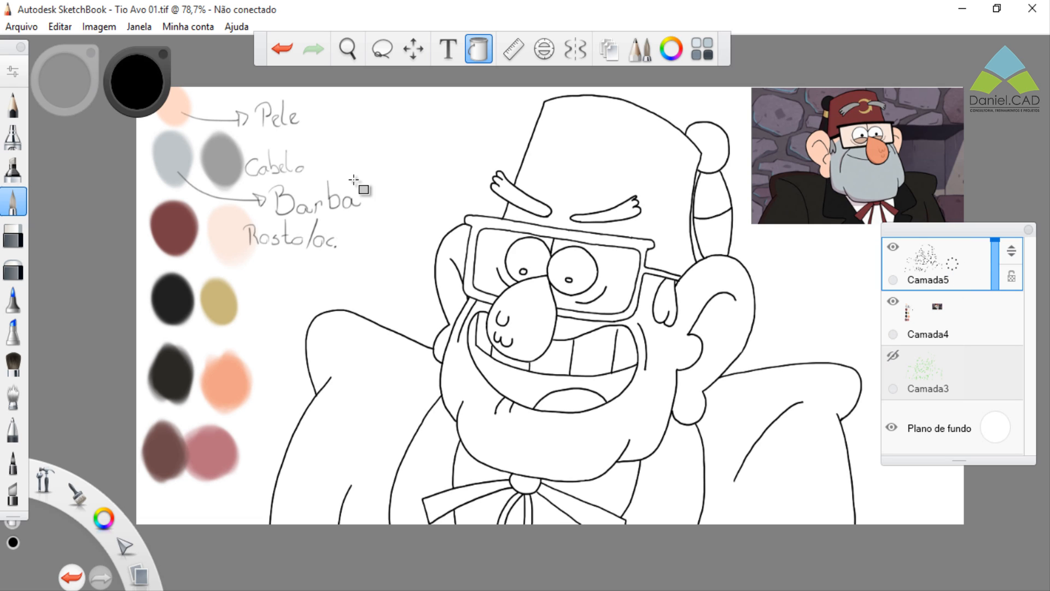
left_click(142, 92)
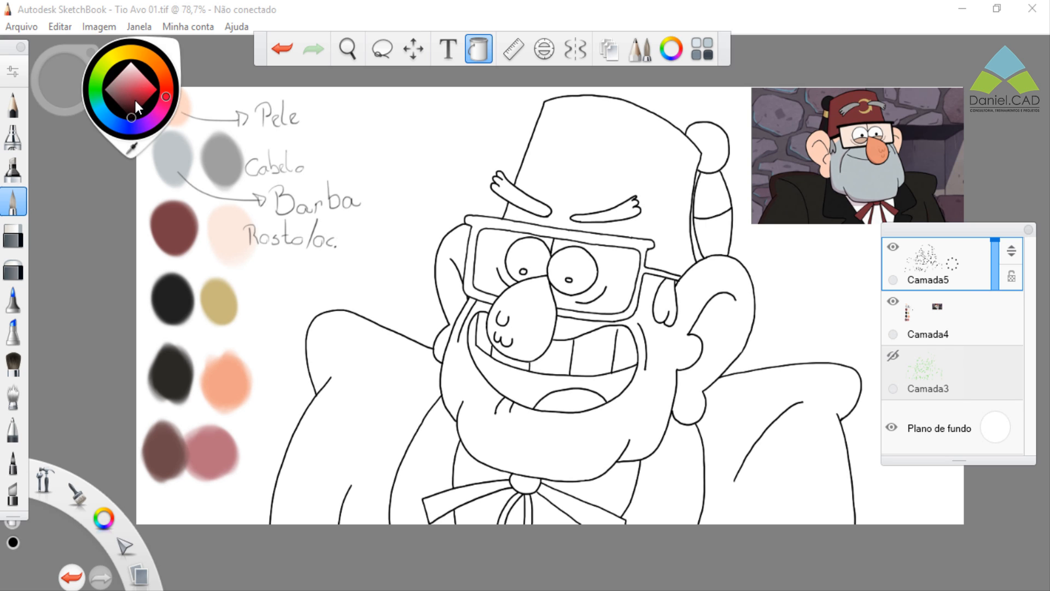
left_click_drag(136, 101, 166, 85)
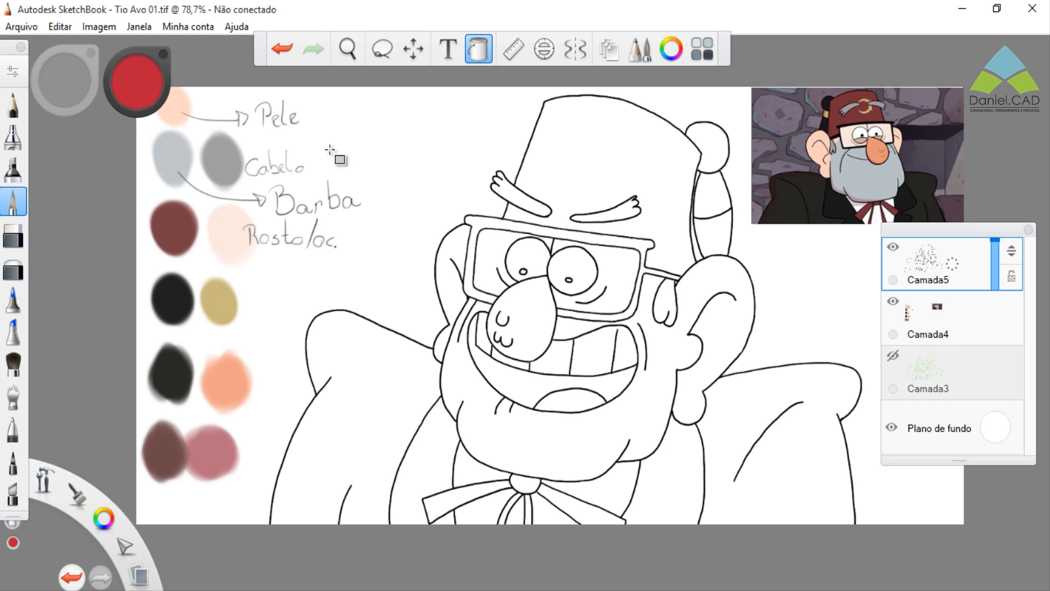
left_click(506, 193)
left_click(606, 212)
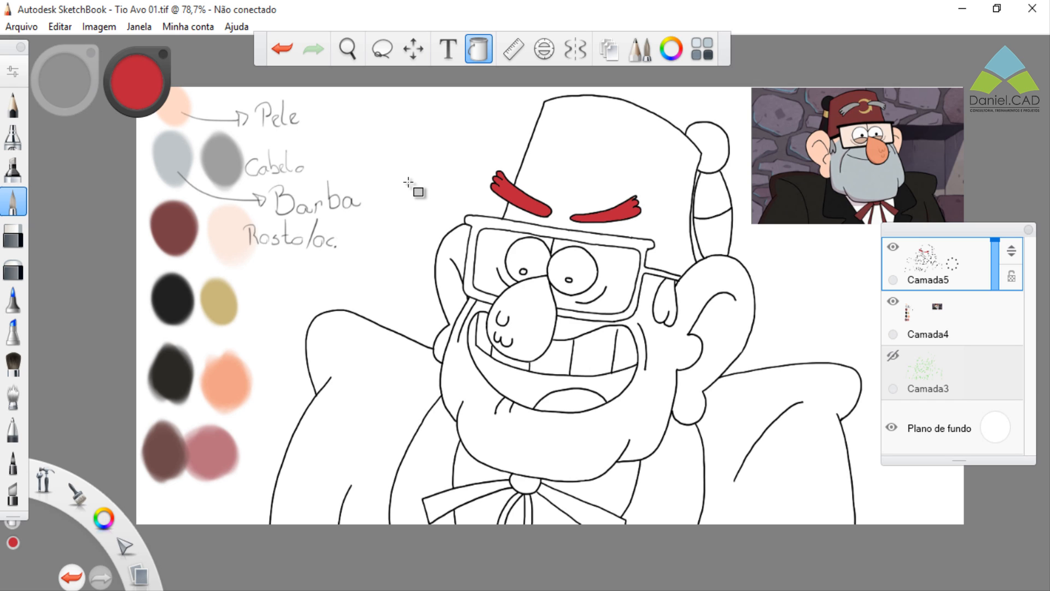
Draw a closed loop and an open arc in black beside the hat with the Pincel brush at size 3,3.
left_click(136, 88)
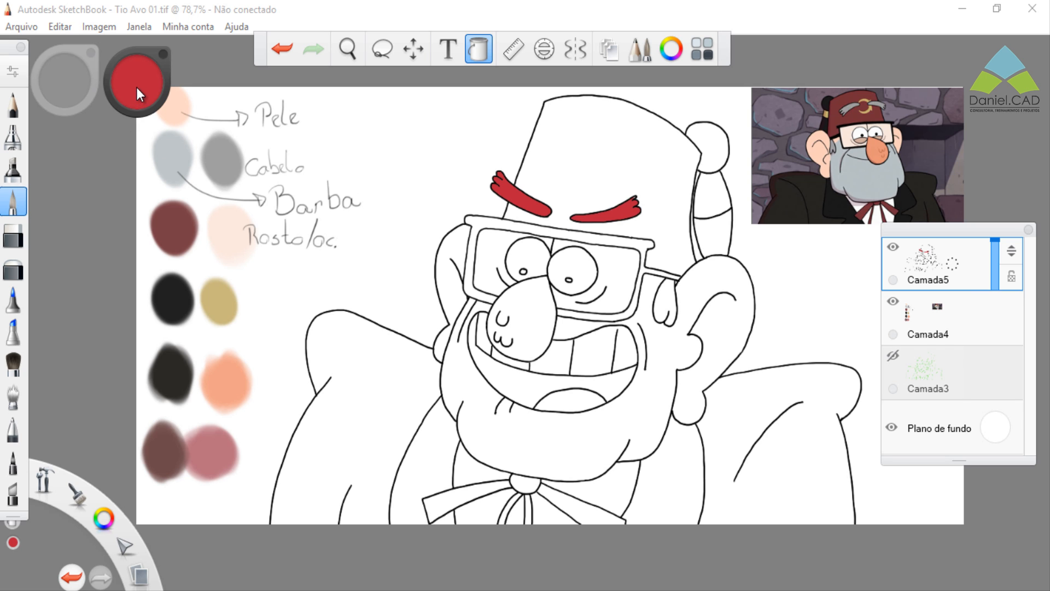
left_click_drag(140, 88, 130, 123)
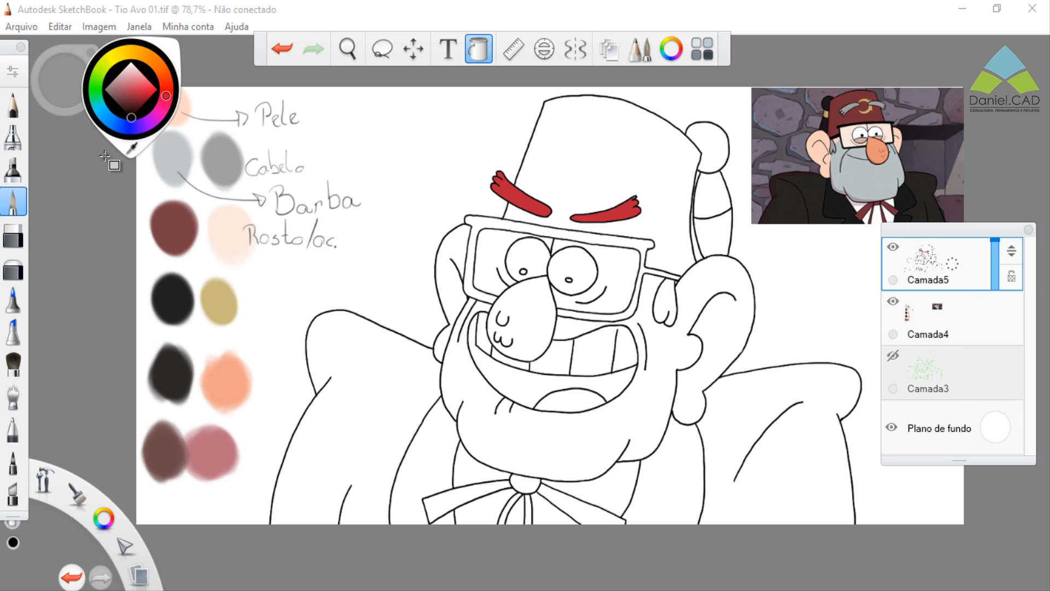
double_click(18, 199)
left_click(619, 294)
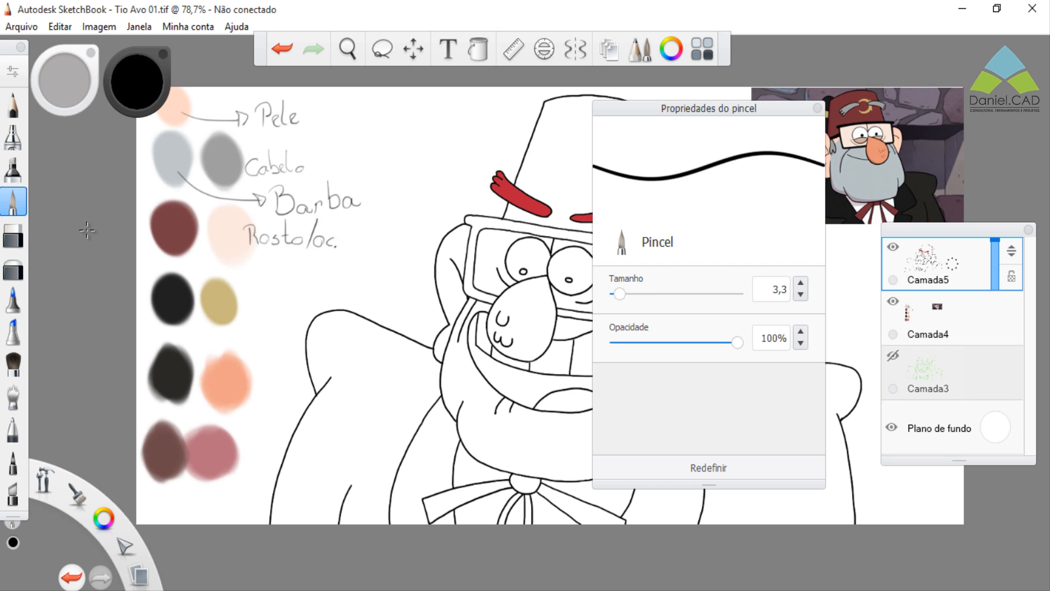
key("ctrl+z")
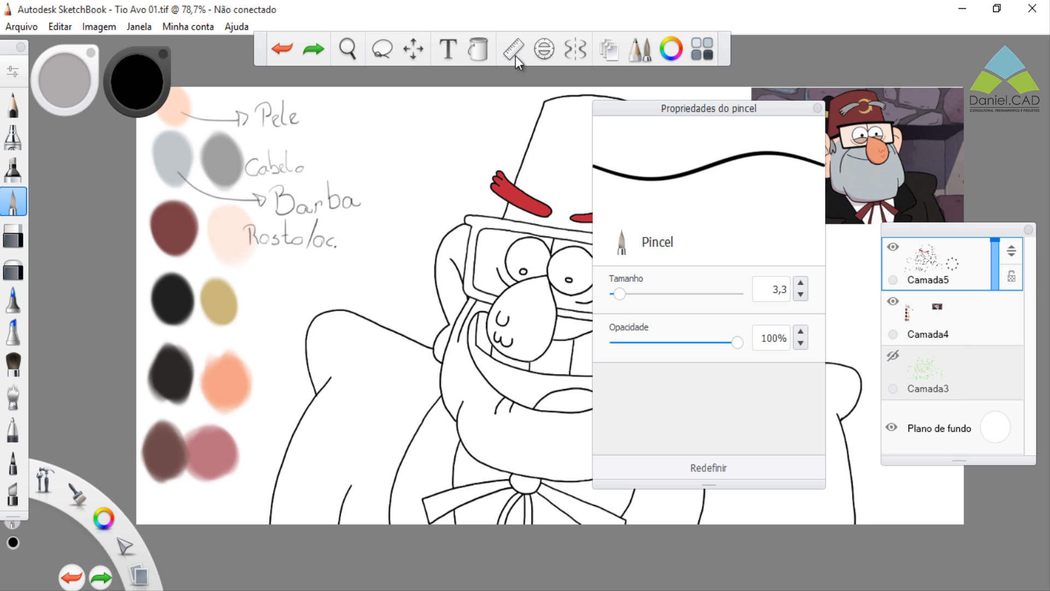
mouse_move(417, 145)
left_mouse_down()
mouse_move(405, 182)
mouse_move(434, 167)
mouse_move(391, 157)
left_mouse_up()
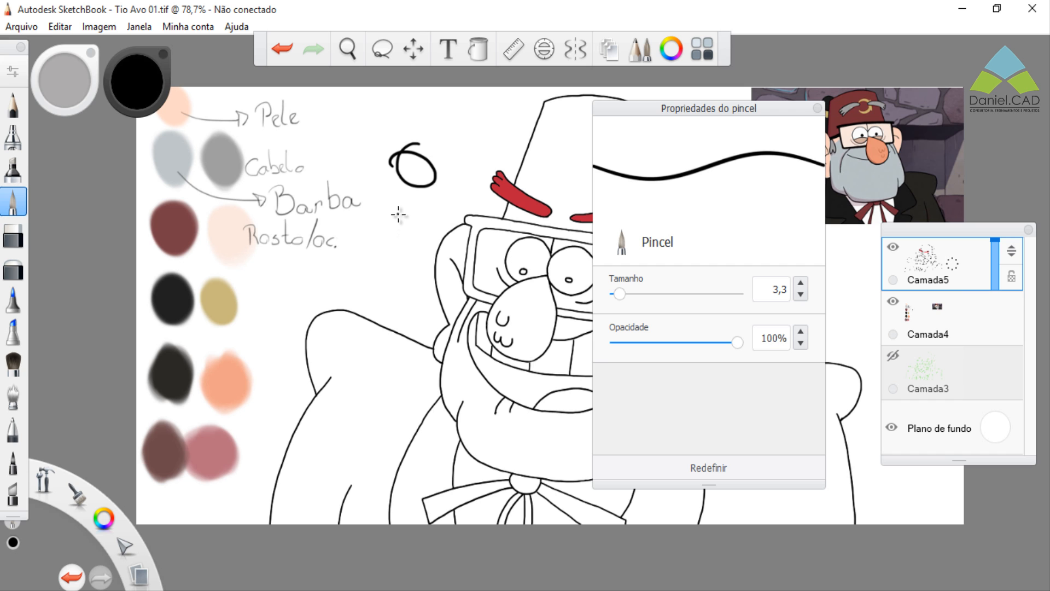
mouse_move(399, 214)
left_mouse_down()
mouse_move(389, 241)
mouse_move(426, 246)
mouse_move(427, 230)
left_mouse_up()
Try flood-filling the closed loop and the open arc with dark red, and undo the test fills and strokes.
scroll(418, 223, "up", 3)
scroll(358, 93, "down", 2)
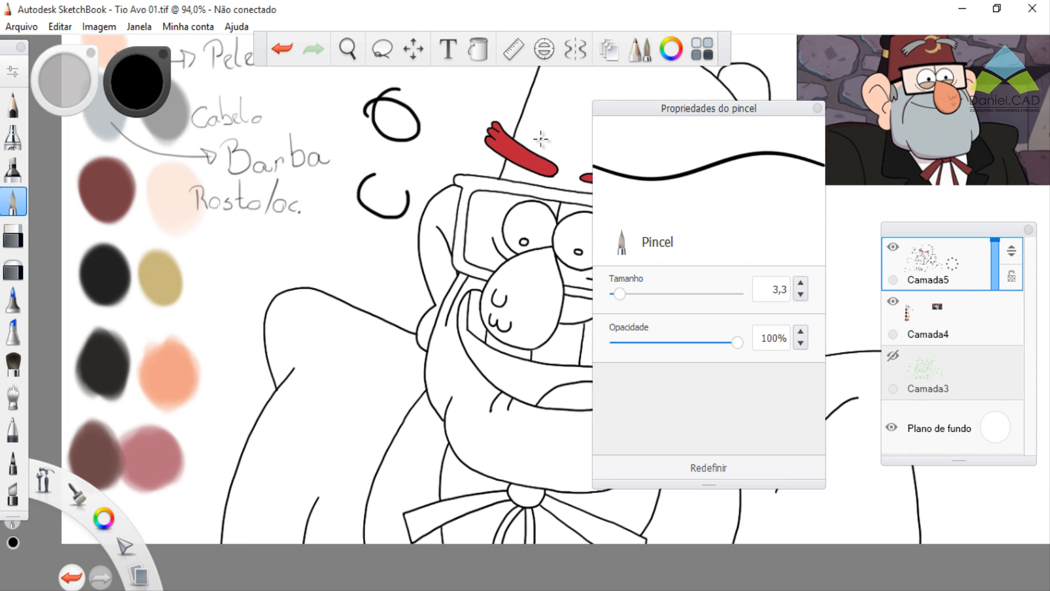
left_click(478, 49)
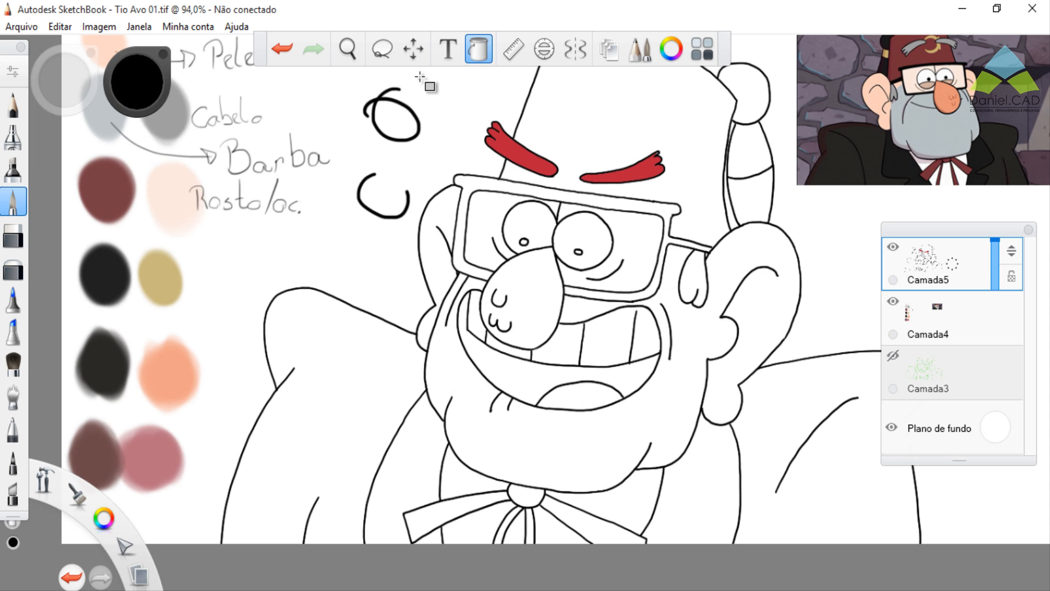
left_click(153, 90)
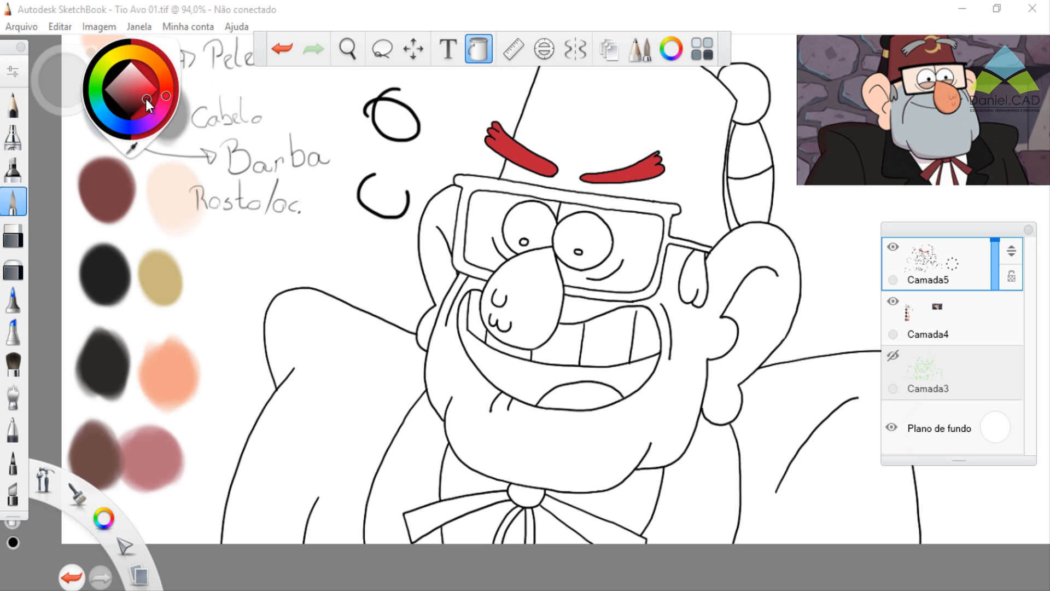
left_click(145, 99)
left_click(391, 121)
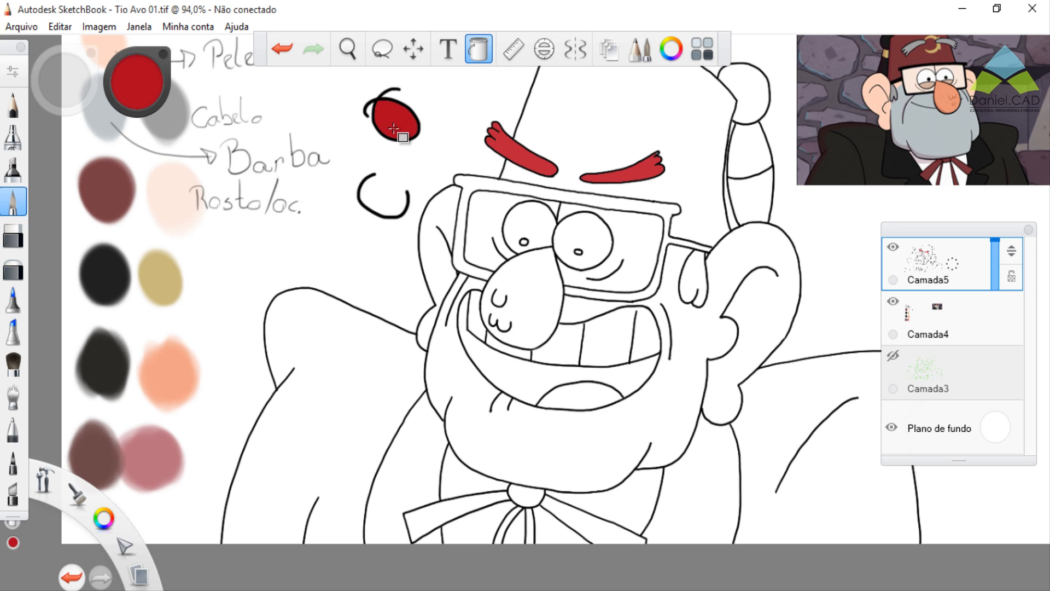
left_click(384, 199)
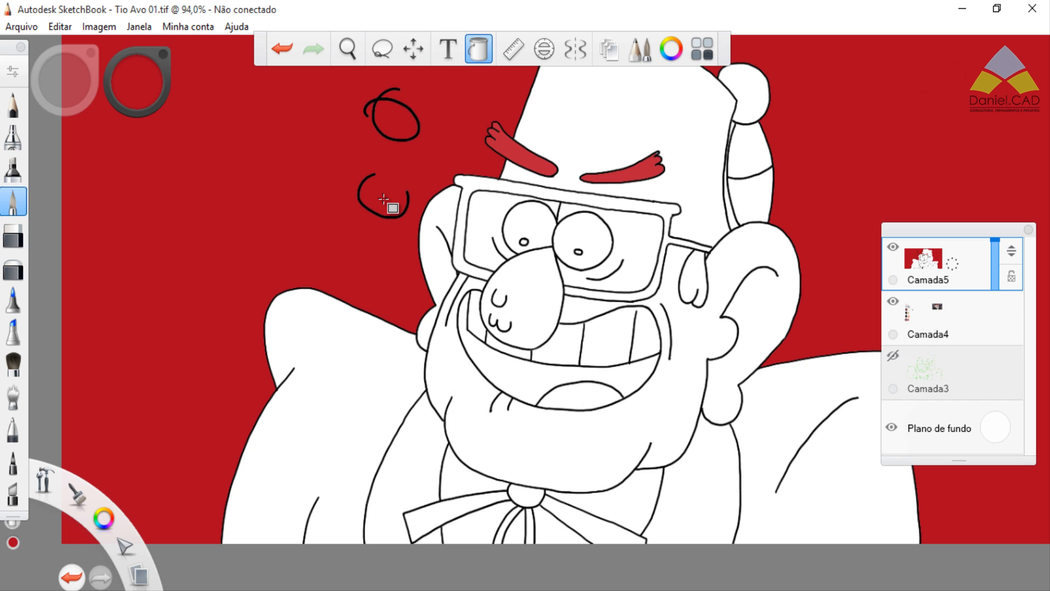
key("ctrl+z")
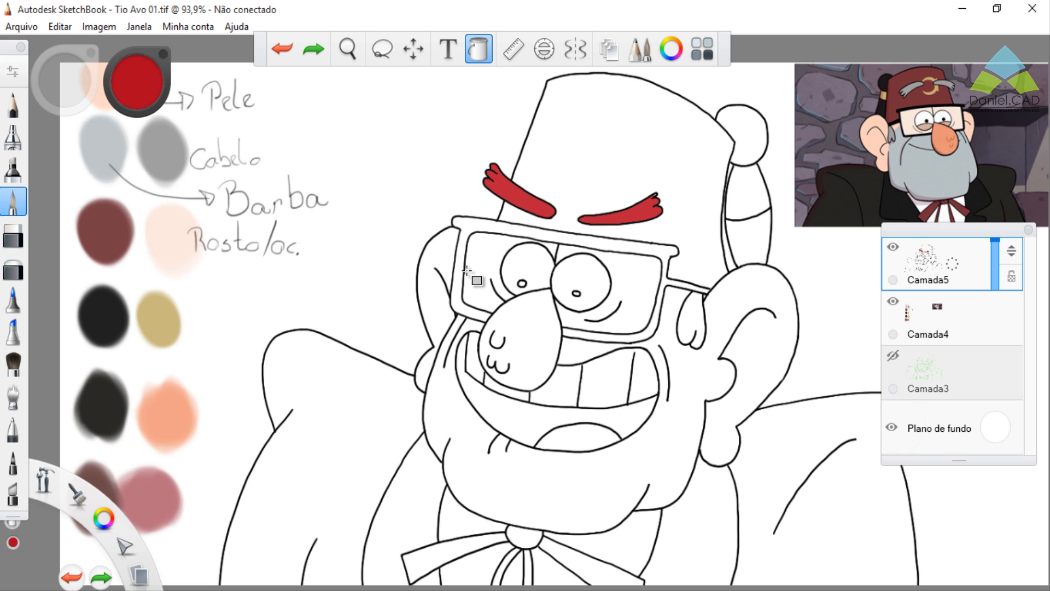
Examine the outline where the glasses frame meets the ear for gaps in the contour.
scroll(467, 269, "up", 10)
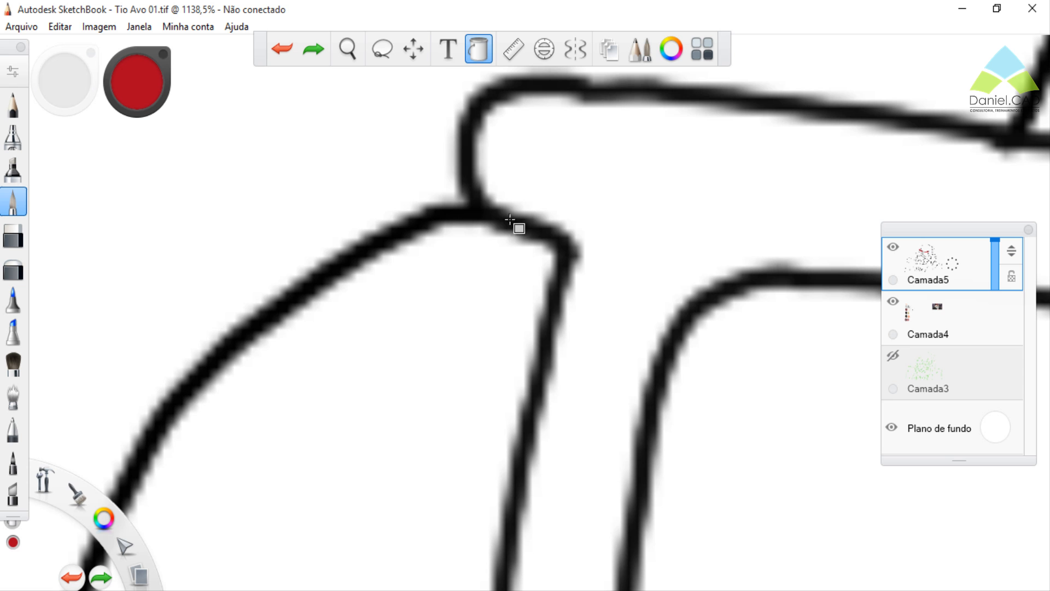
scroll(496, 302, "down", 2)
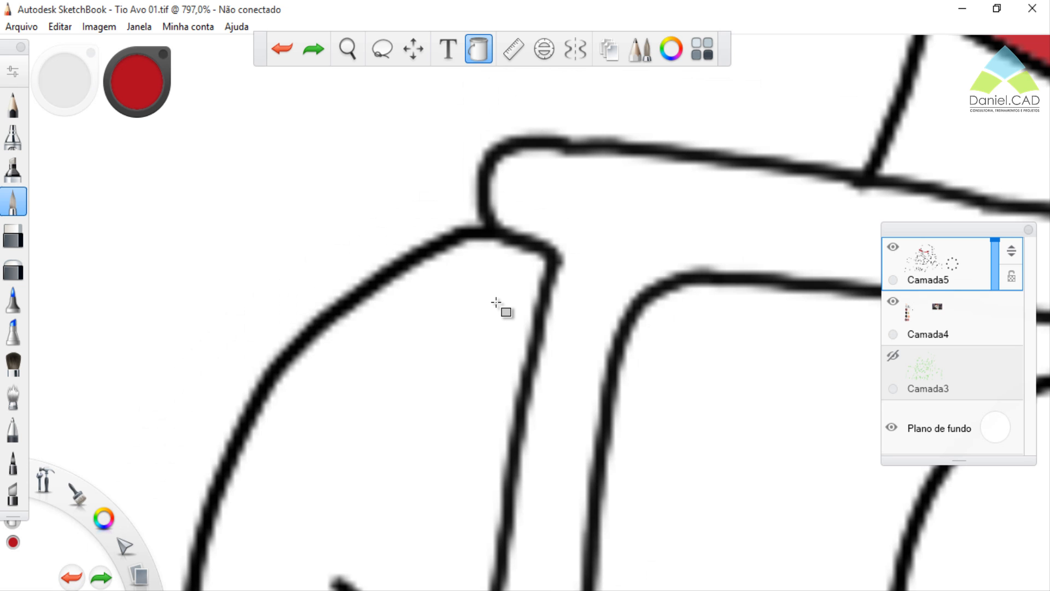
scroll(496, 303, "down", 10)
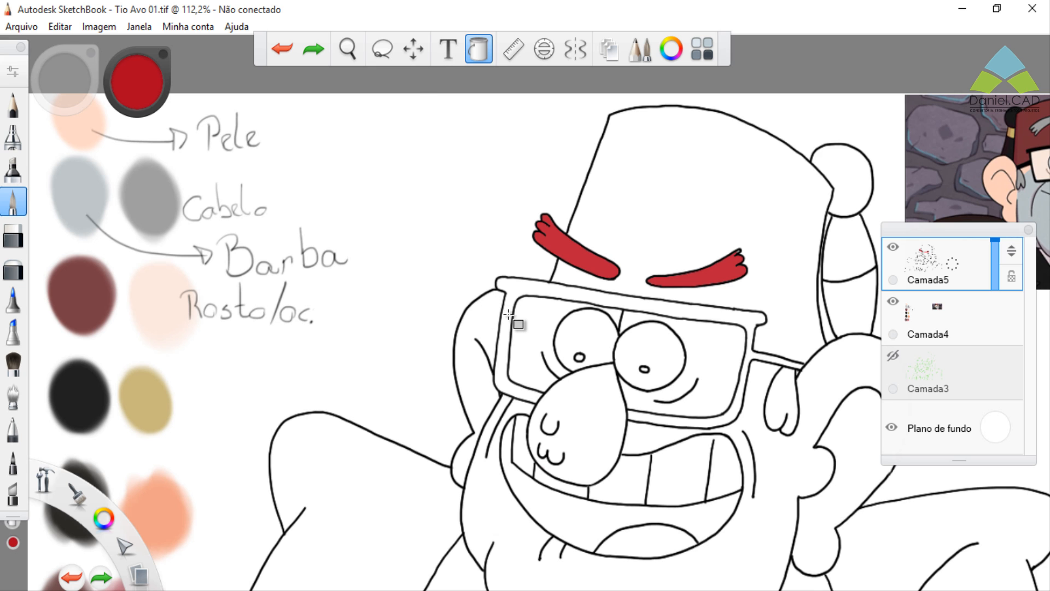
scroll(508, 314, "down", 2)
scroll(508, 314, "down", 2)
scroll(599, 455, "up", 2)
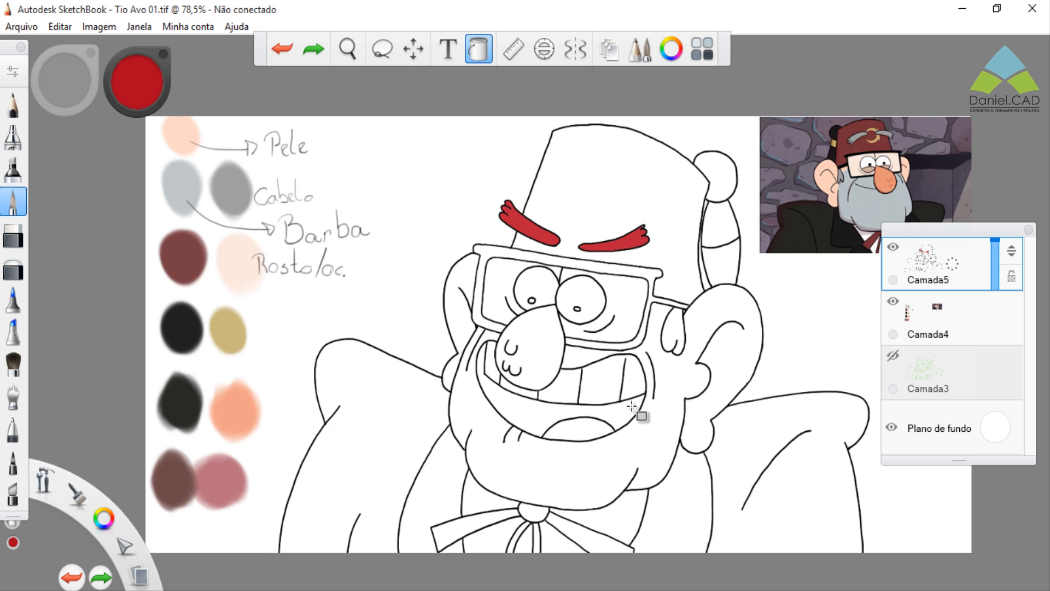
Refill both eyebrows with a muted, less saturated red.
left_click(154, 96)
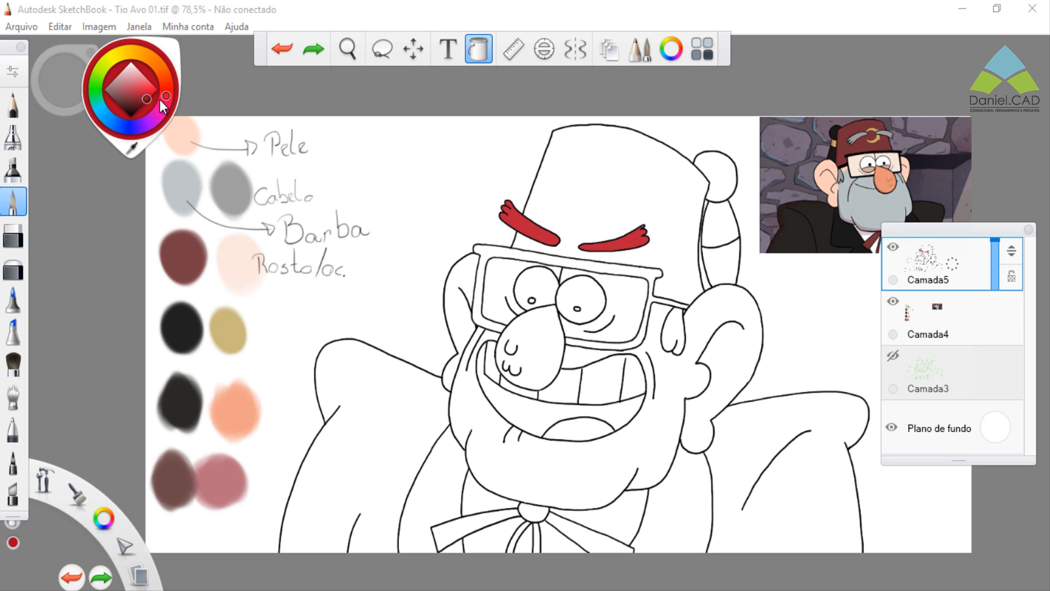
left_click_drag(144, 94, 118, 87)
left_click(131, 94)
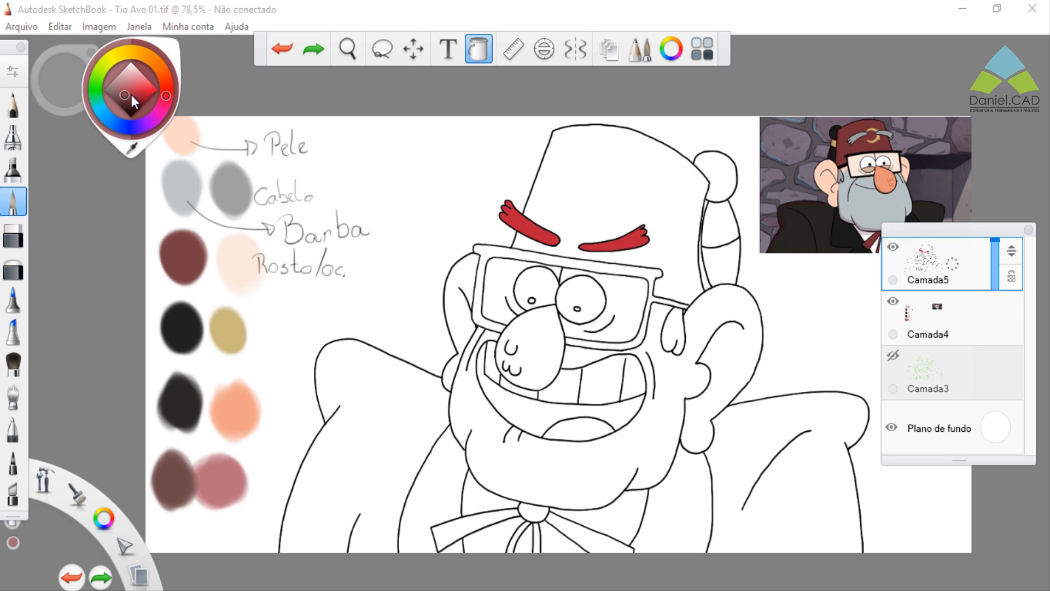
left_click(536, 226)
left_click(622, 242)
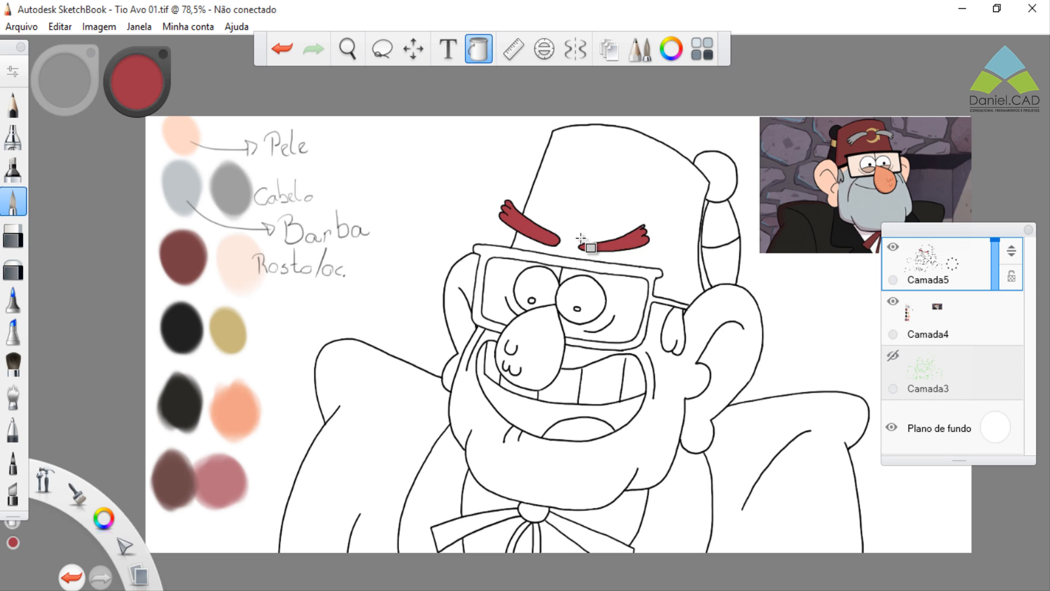
Sample the grey of the eyebrow in the reference image and flood-fill both eyebrows with it.
left_click(154, 85)
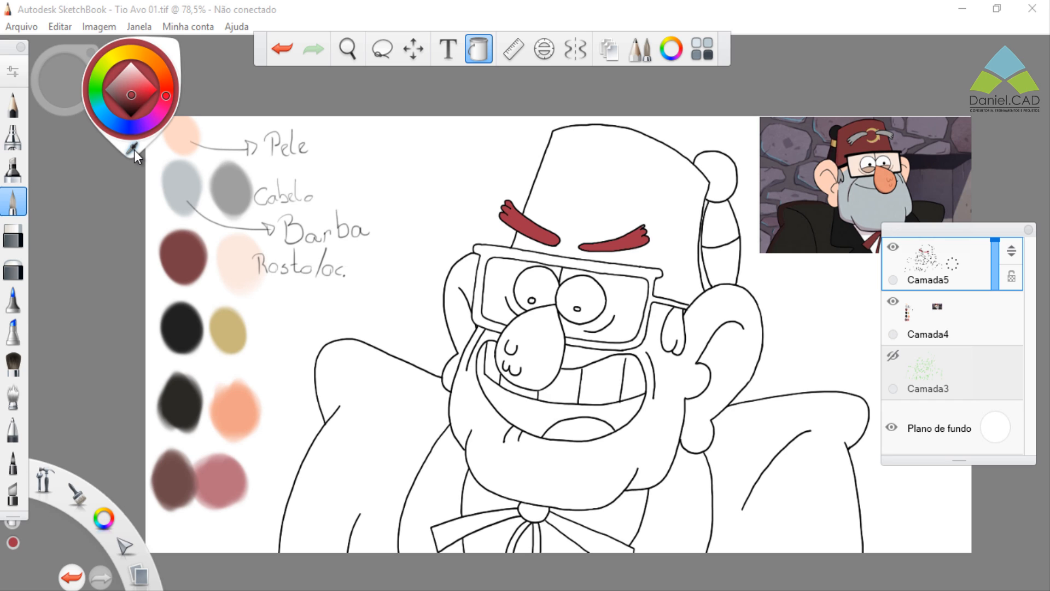
left_click(133, 149)
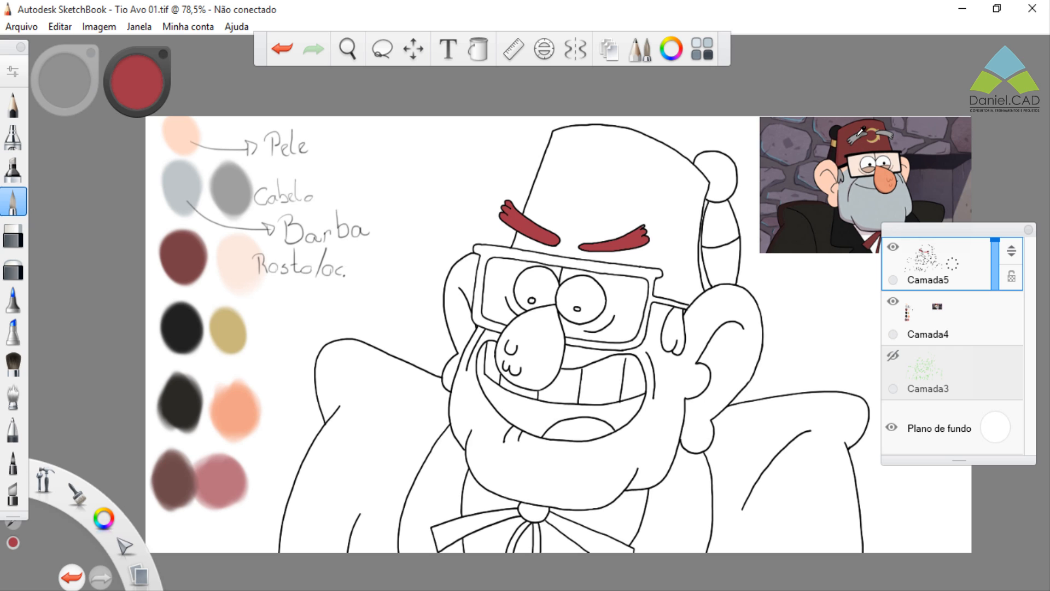
left_click(862, 137)
left_click(479, 48)
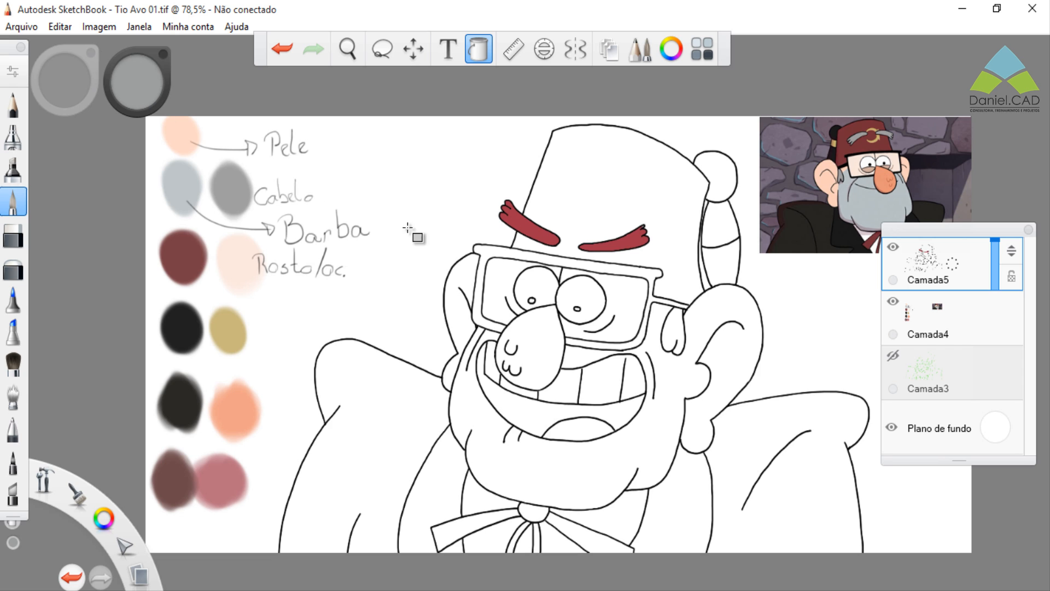
left_click(517, 226)
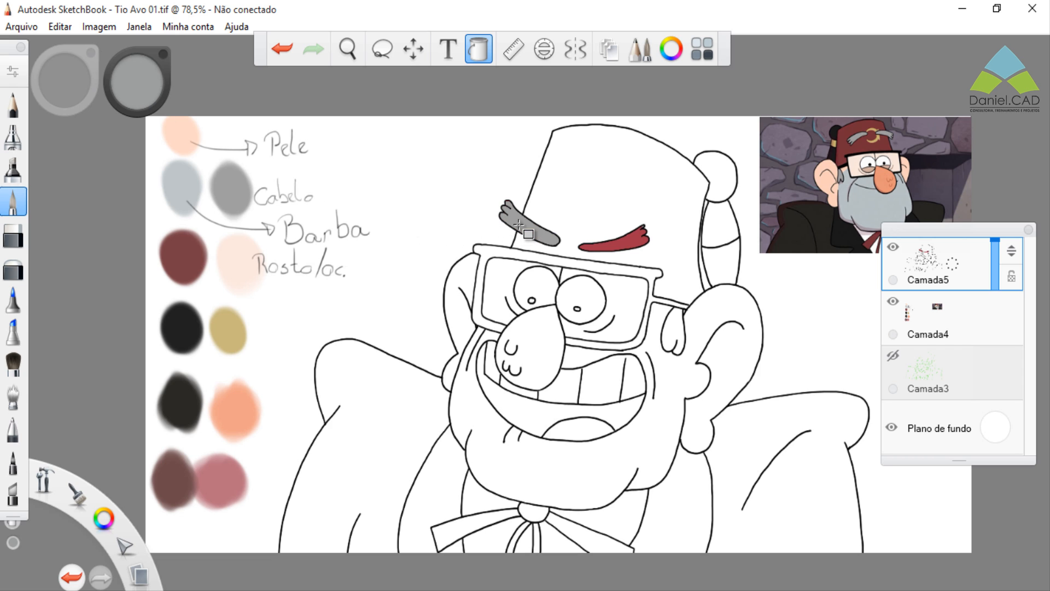
left_click(610, 243)
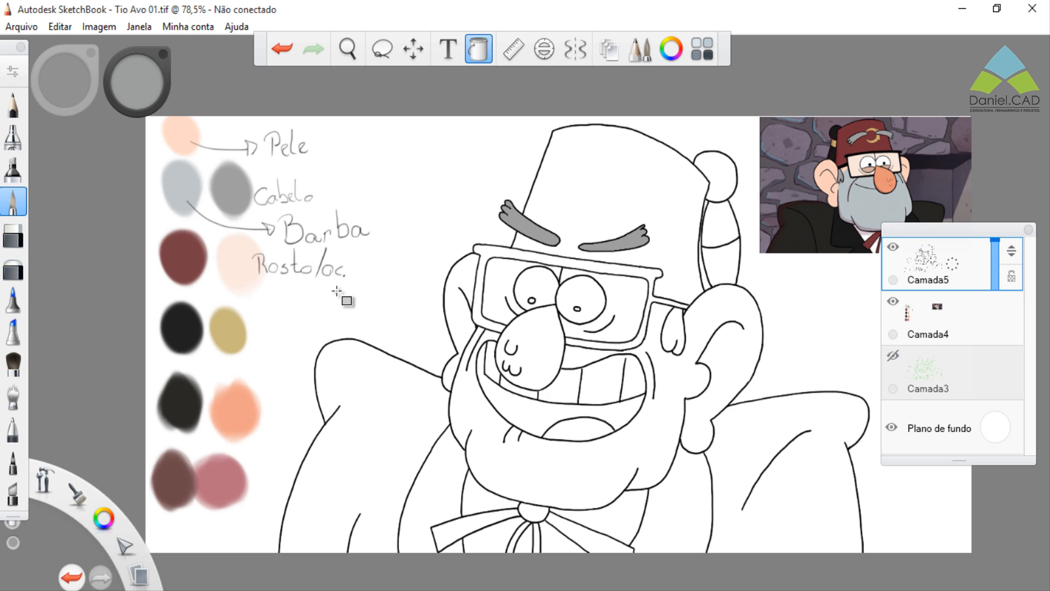
key("ctrl+z")
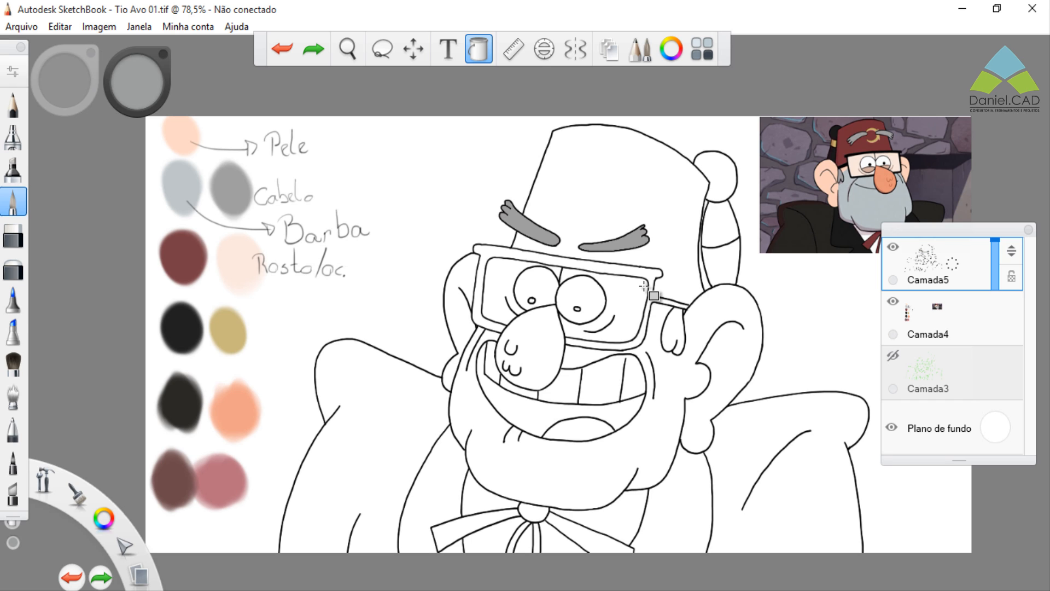
Sample the dark red of the hat in the reference image and flood-fill the hat and the bow tie with it.
key("b")
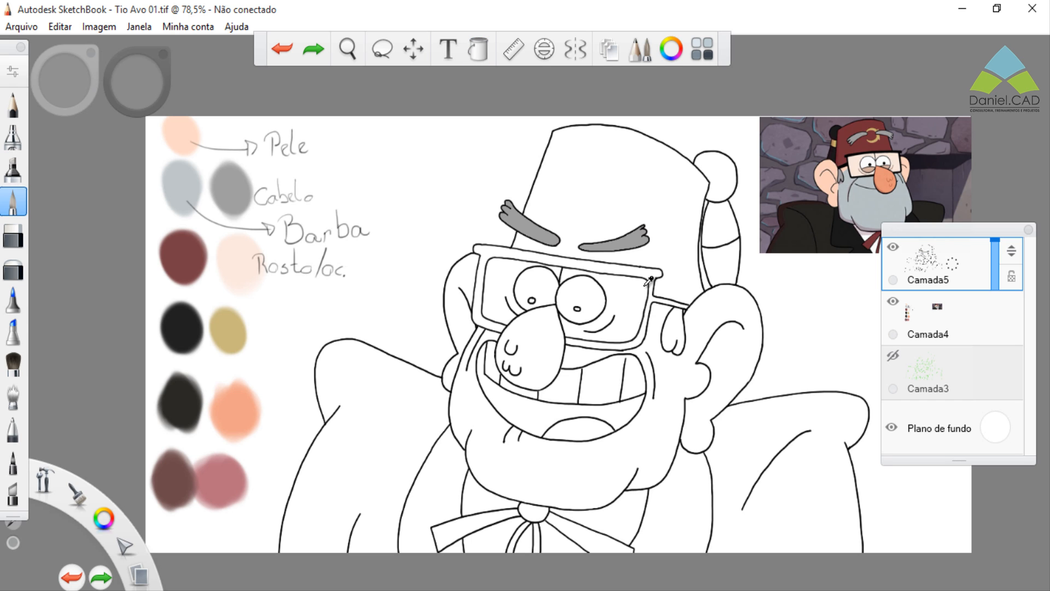
key("f")
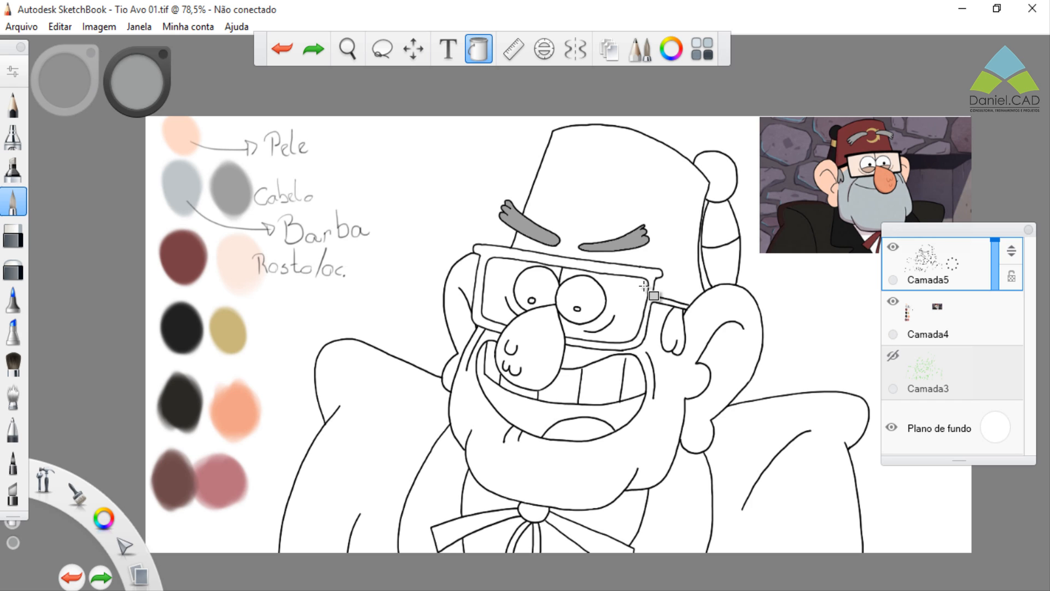
key("b")
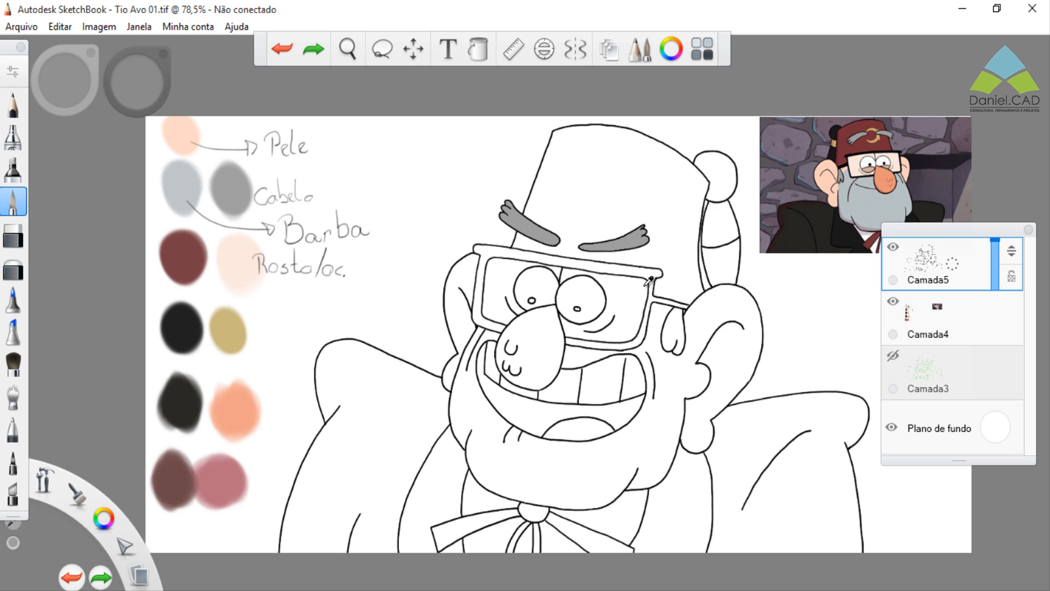
left_click(843, 152, "alt")
key("f")
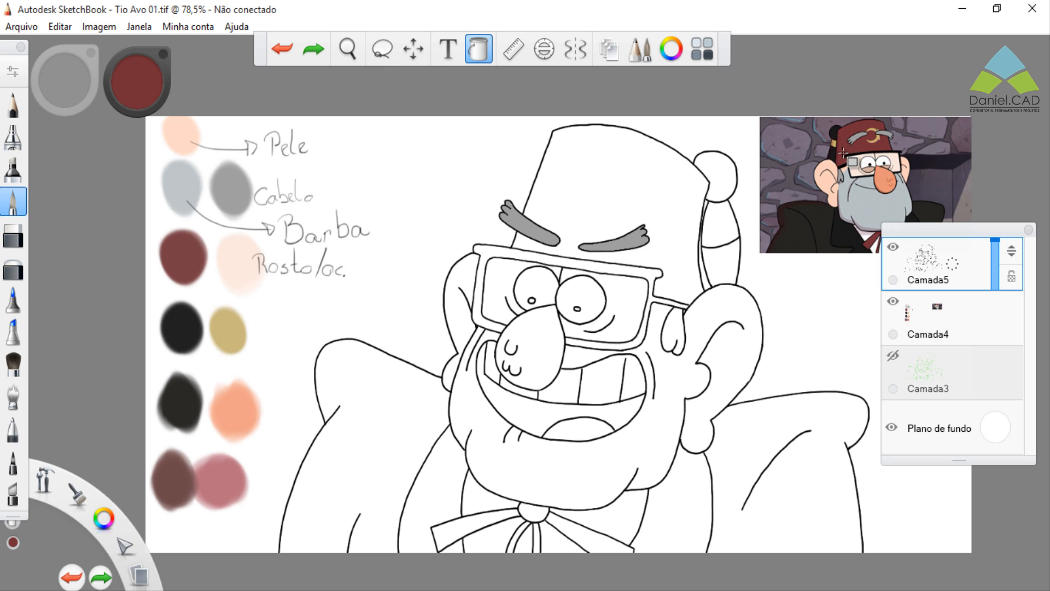
left_click(669, 171)
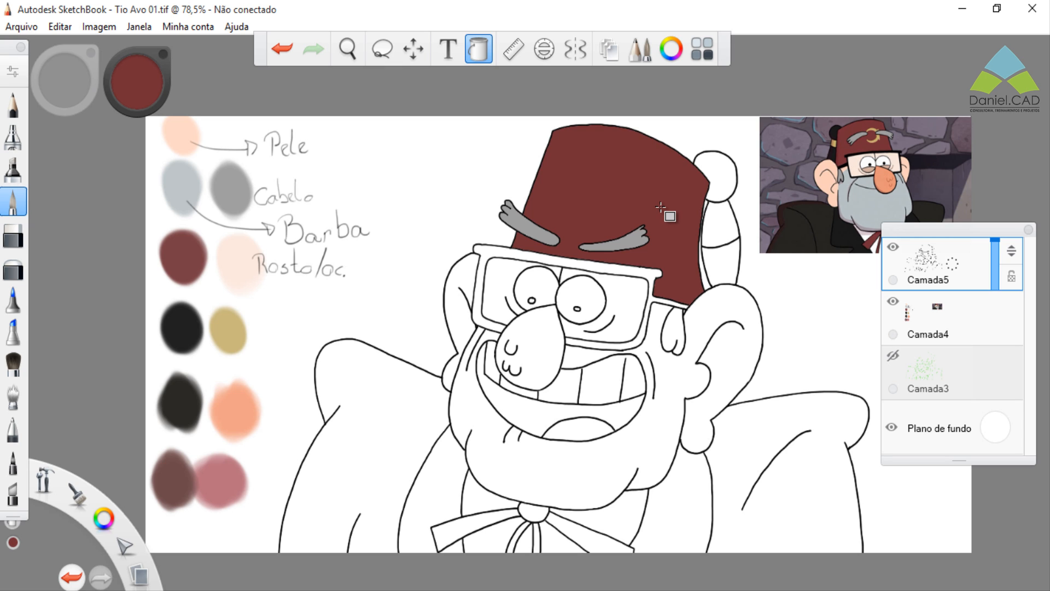
left_click(528, 511)
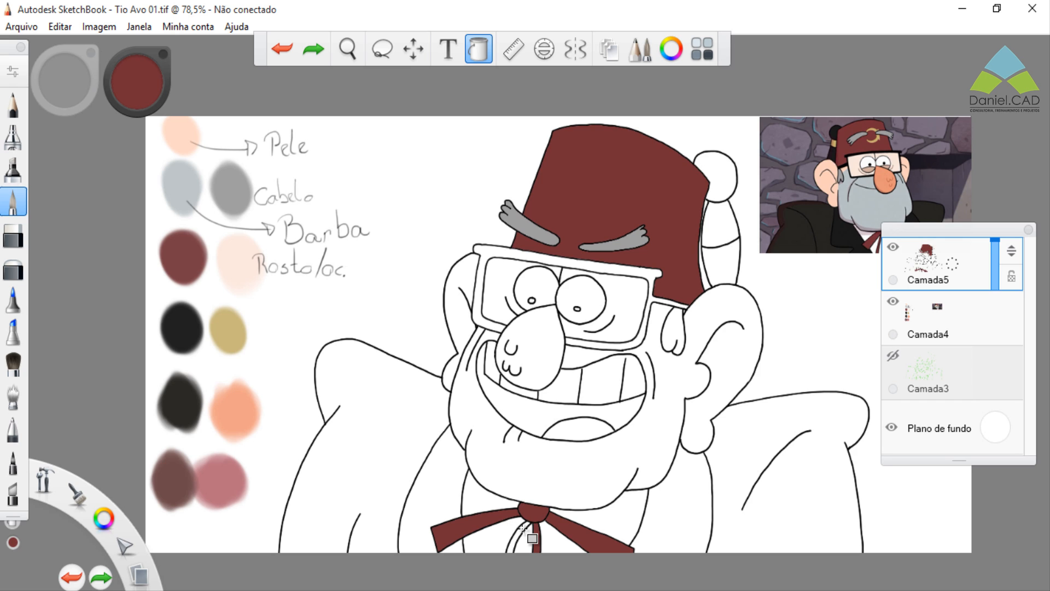
left_click(519, 529)
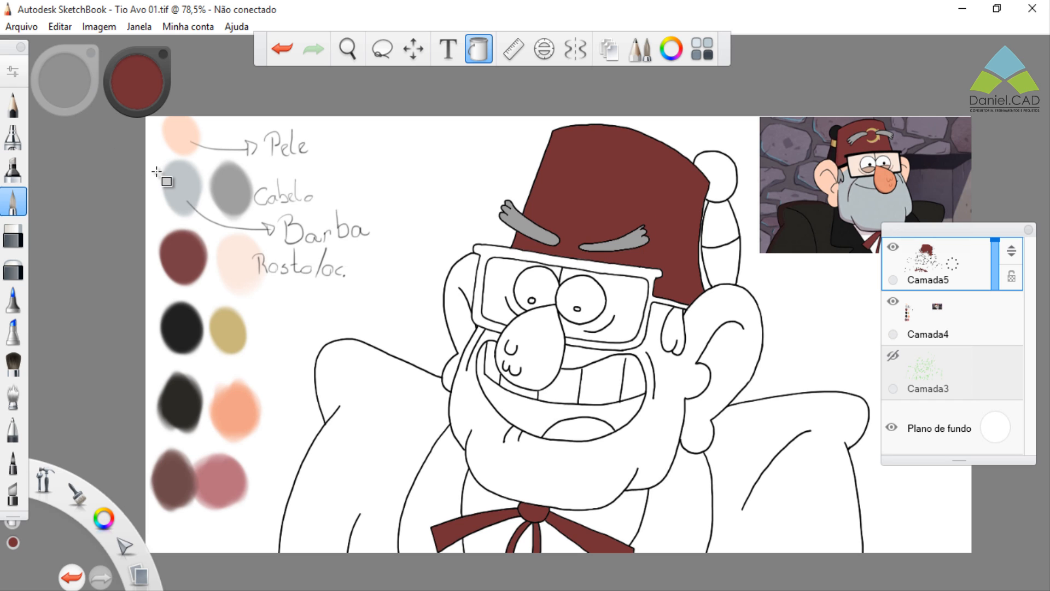
Try flood-filling the nose with the orange sampled from the reference image's nose, and undo the fill.
key("i")
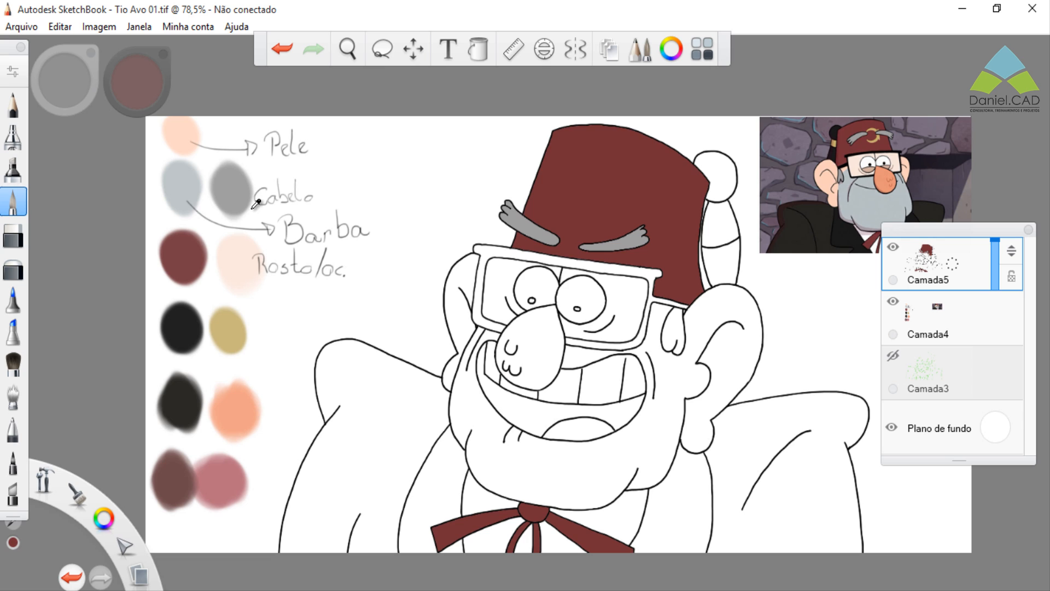
left_click(885, 180)
left_click(552, 334)
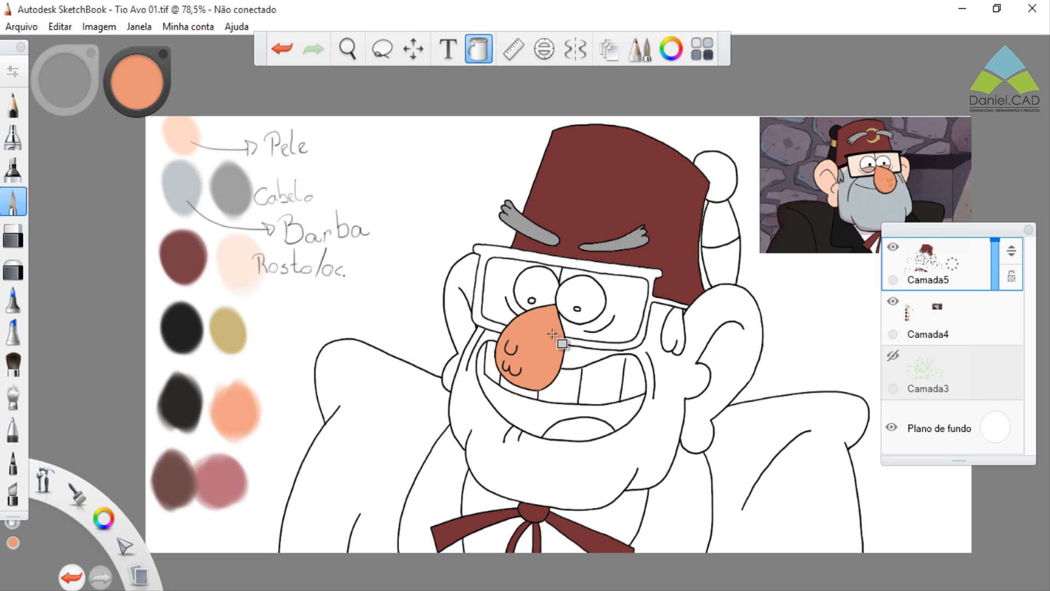
key("ctrl+z")
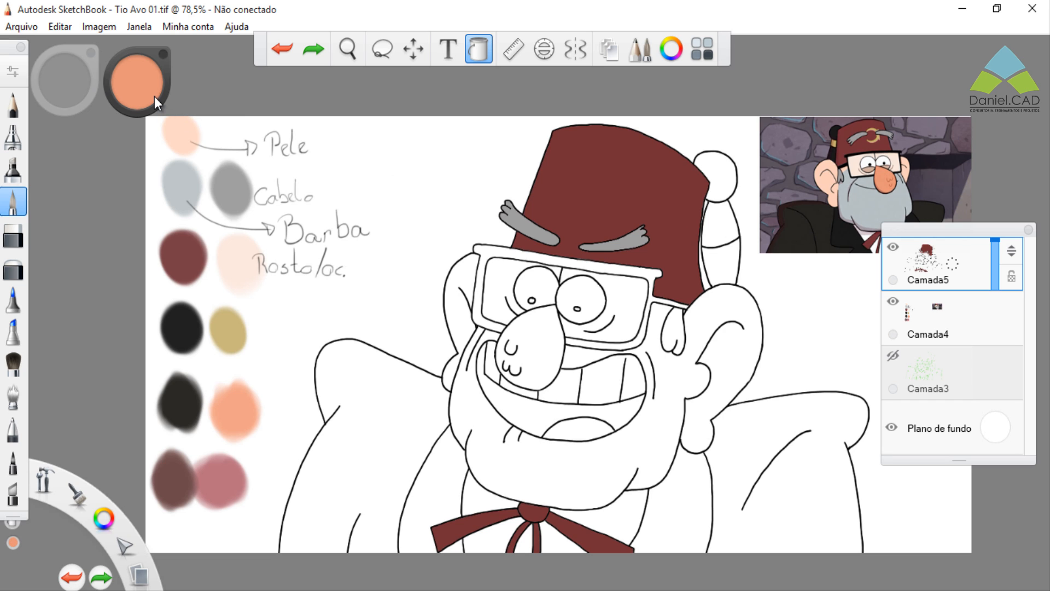
Paint a test swatch beside the palette in the near-black sampled from the reference jacket, and undo it.
key("alt")
key("alt")
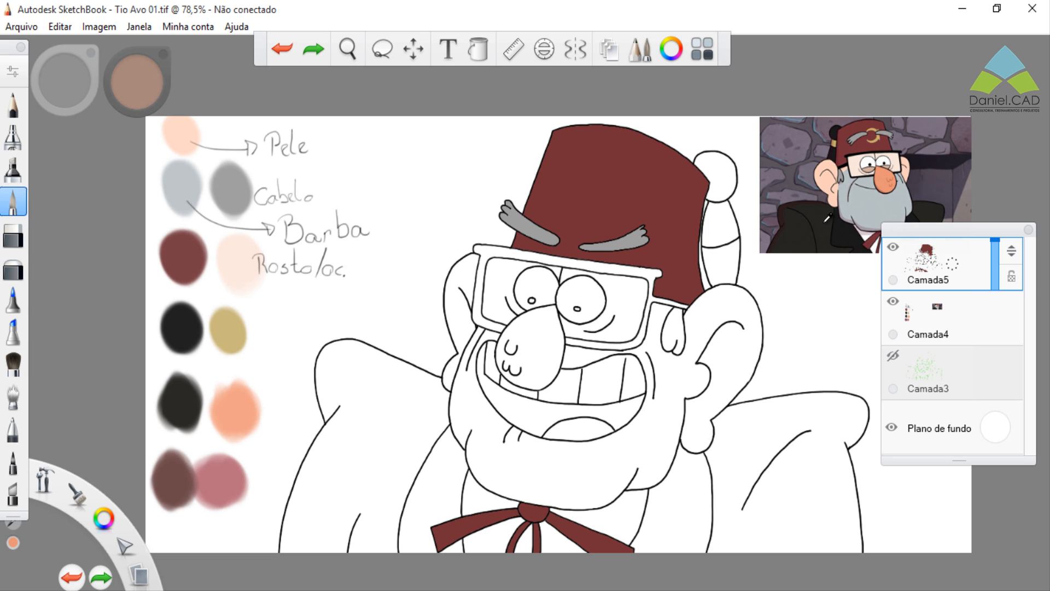
left_click(13, 170)
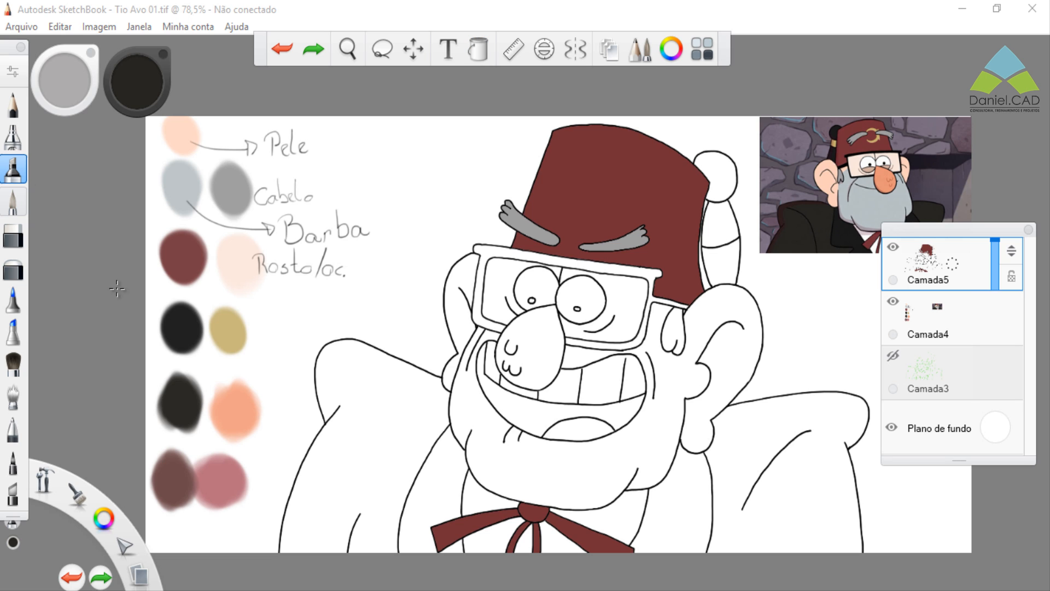
mouse_move(289, 361)
left_mouse_down()
mouse_move(281, 328)
mouse_move(273, 336)
mouse_move(291, 349)
left_mouse_up()
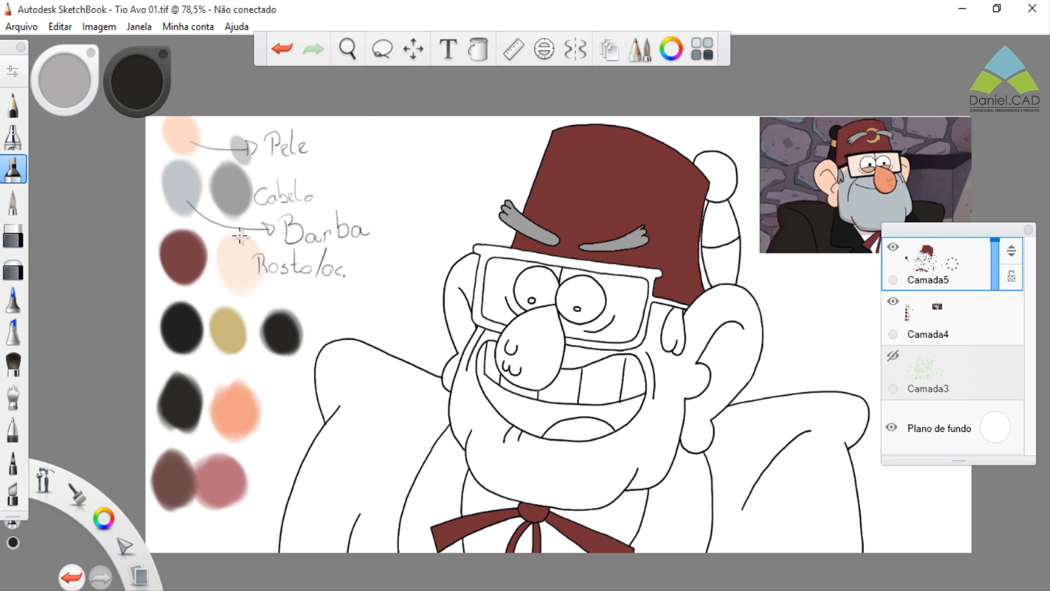
key("ctrl+z")
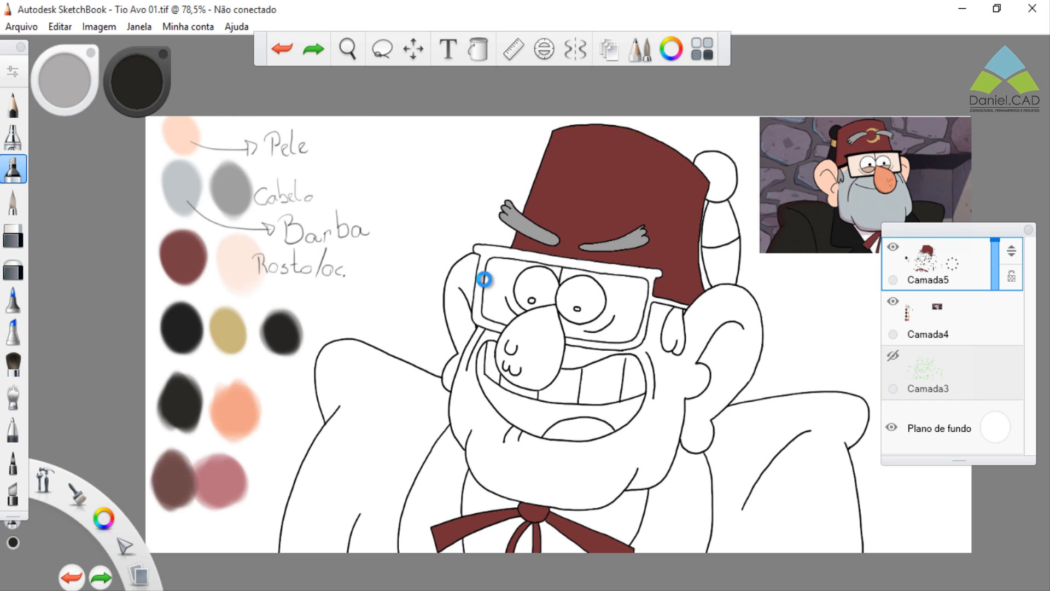
Hide and show the layer Camada4 to compare the drawing with and without the swatches and reference image.
left_click(893, 303)
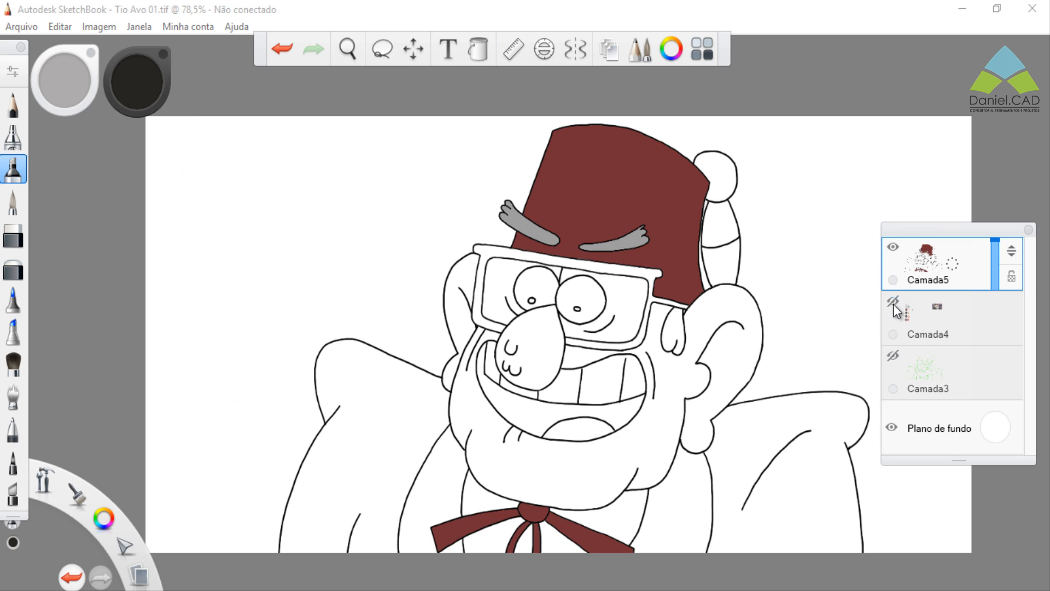
left_click(893, 302)
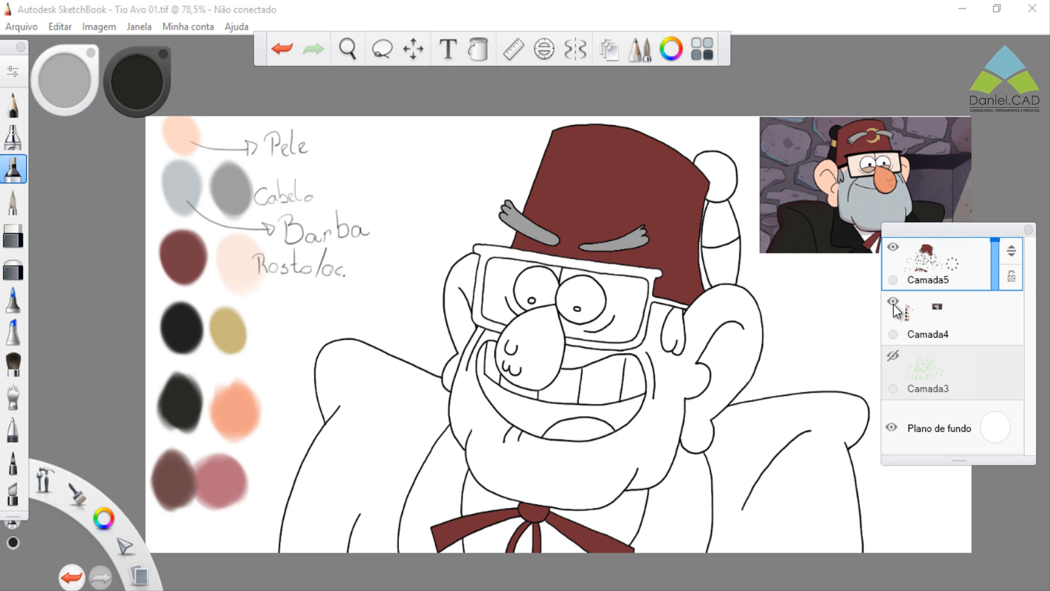
left_click(894, 303)
left_click(893, 303)
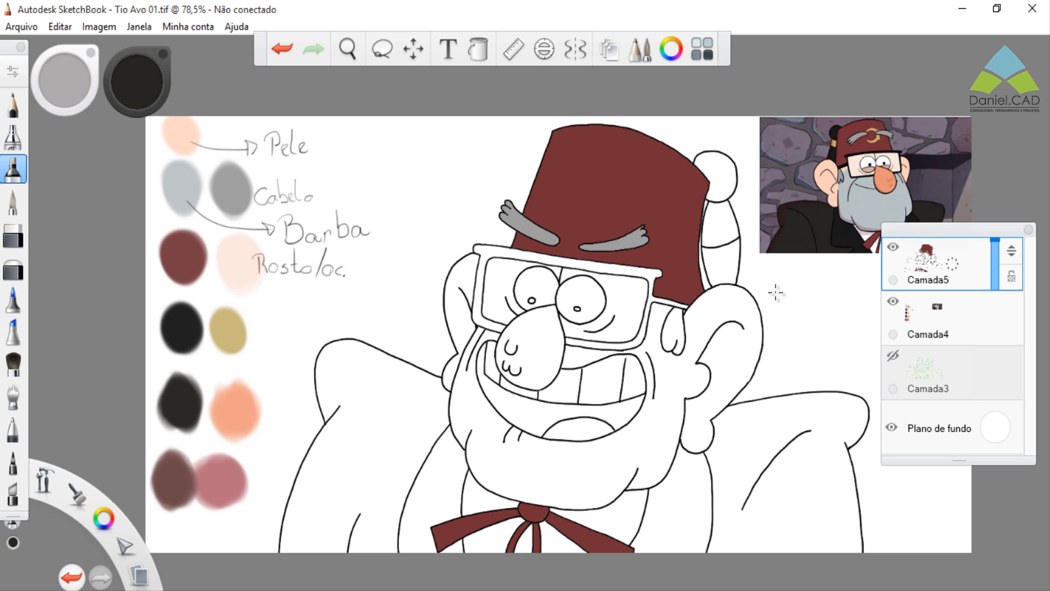
Flood-fill the ear behind the glasses with skin tone sampled from the reference ear; try filling the larger ear too and undo that fill.
left_click(483, 51)
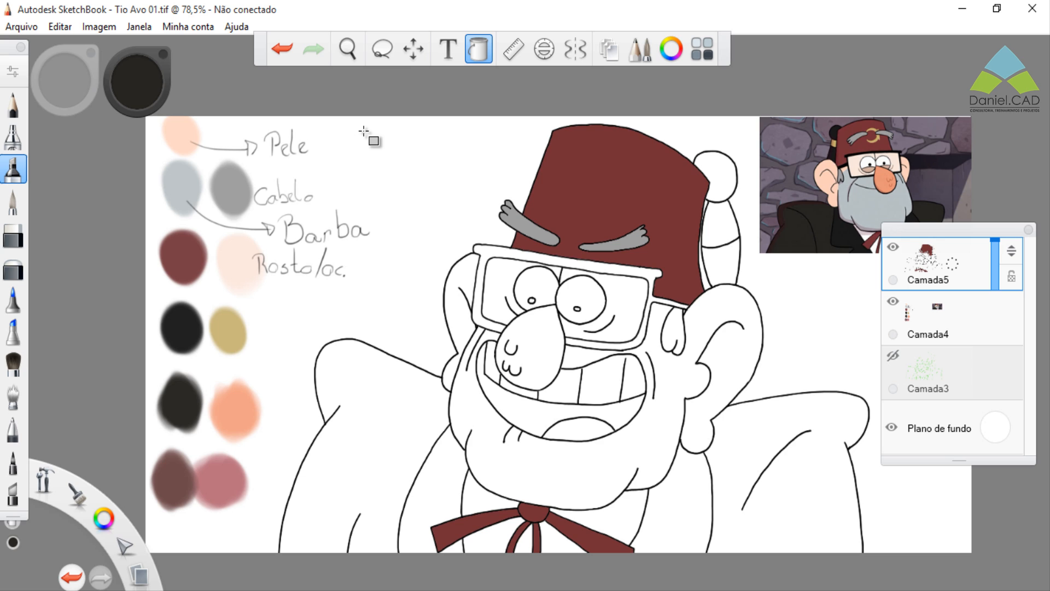
key("alt")
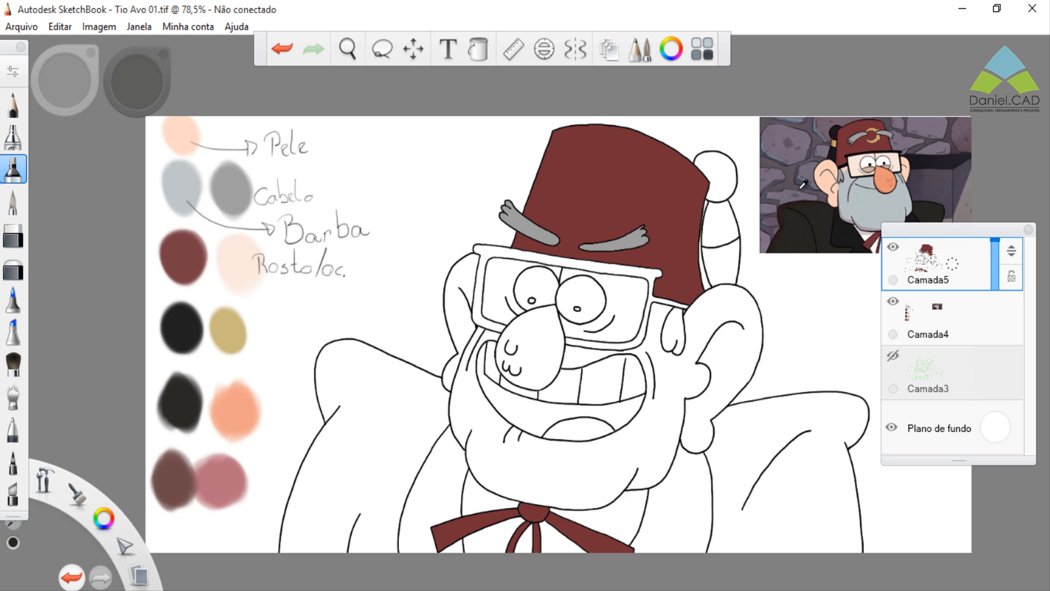
left_click(827, 180, "alt")
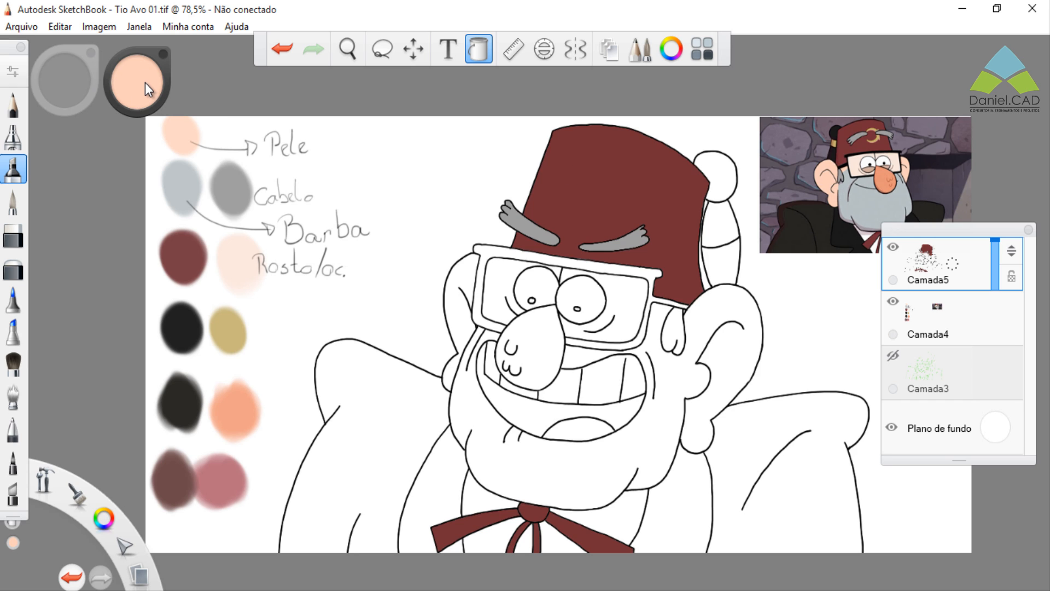
left_click(454, 287)
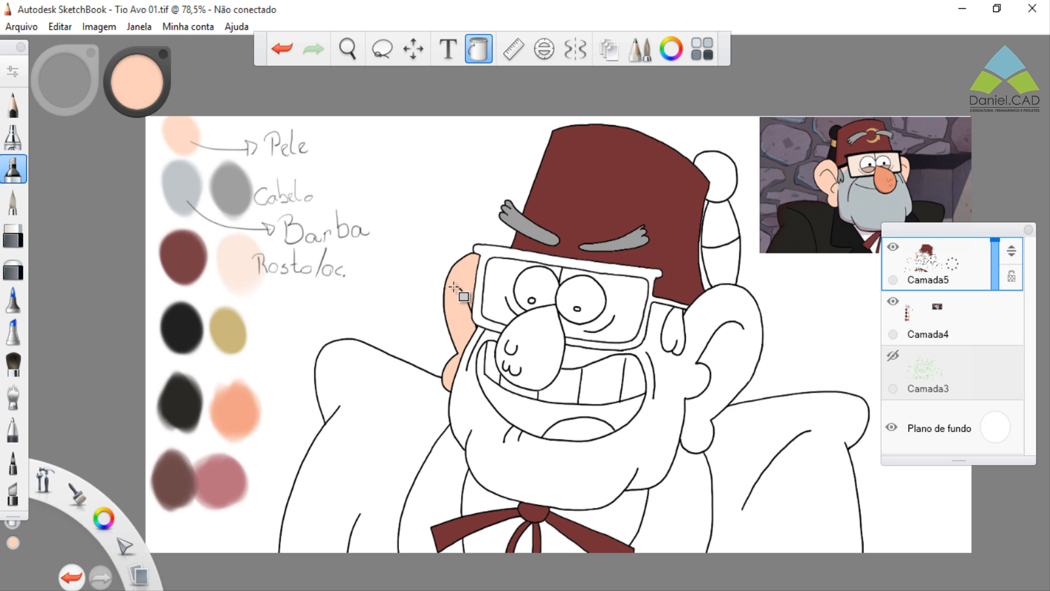
left_click(735, 354)
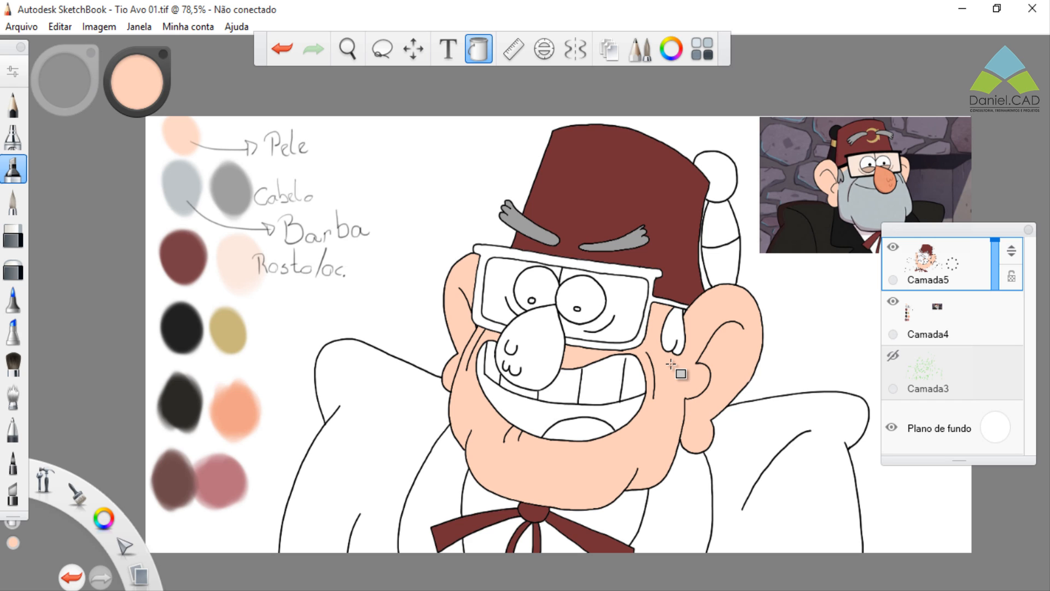
key("ctrl+z")
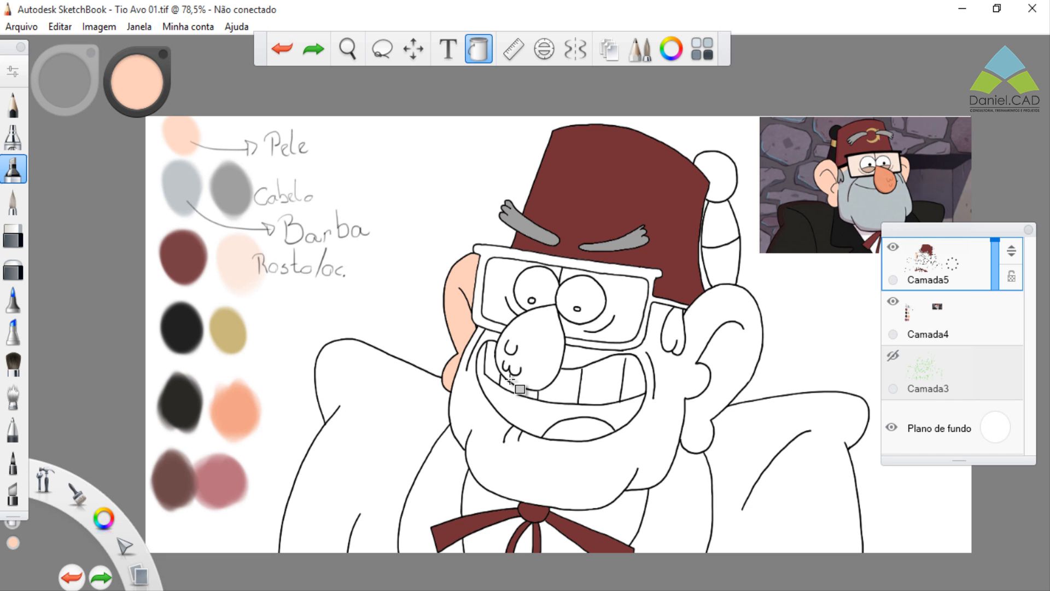
Brush beard-edge strokes in blue-grey sampled from the reference beard, closing the gaps from glasses to sideburn and from sideburn to ear.
scroll(626, 434, "up", 4)
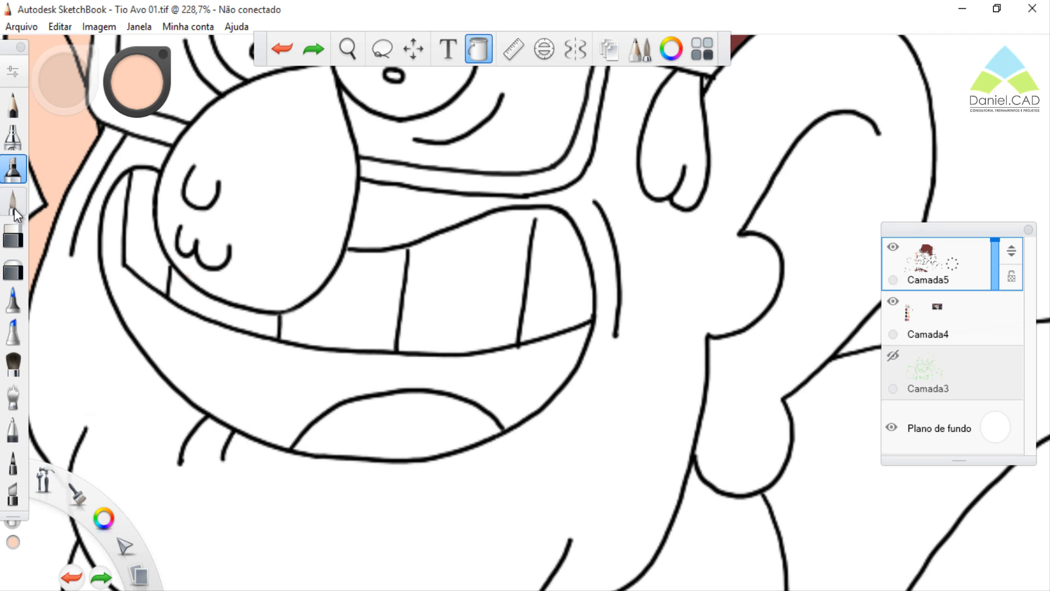
left_click(14, 203)
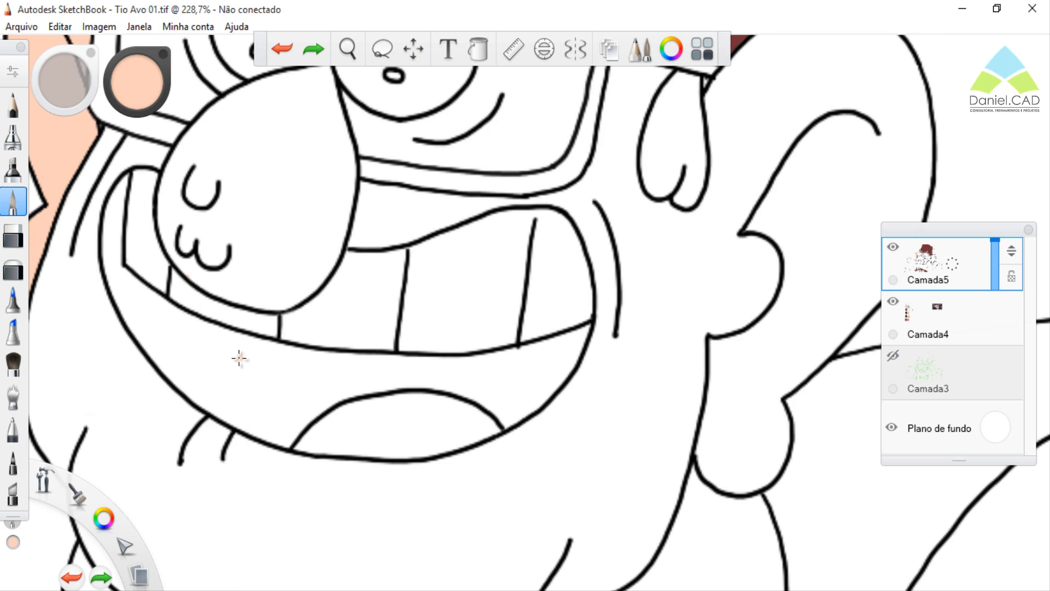
scroll(237, 357, "down", 4)
scroll(239, 358, "down", 1)
scroll(524, 184, "up", 2)
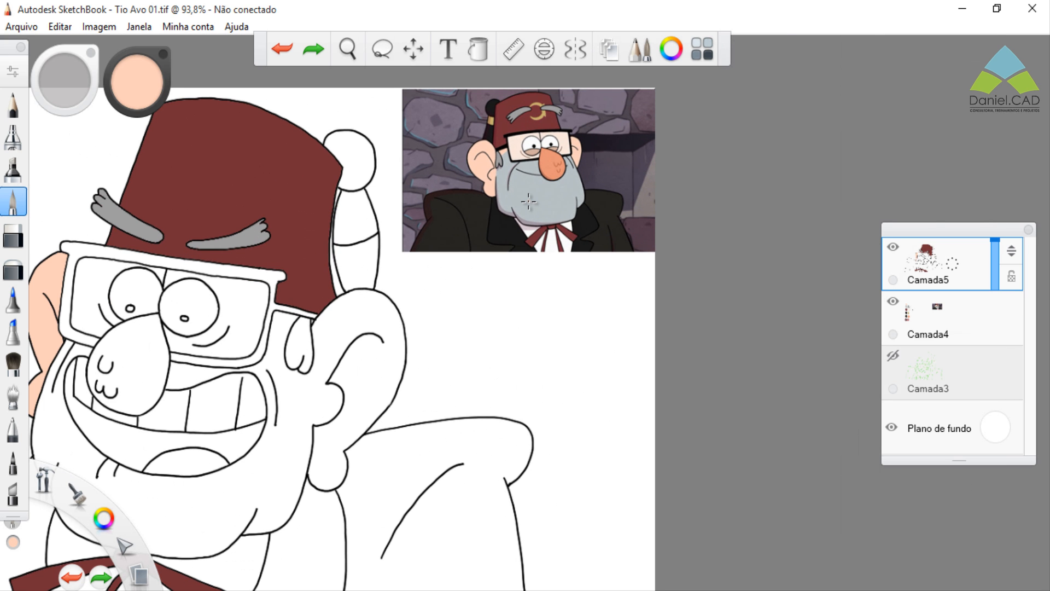
left_click(528, 201, "alt")
scroll(387, 469, "up", 3)
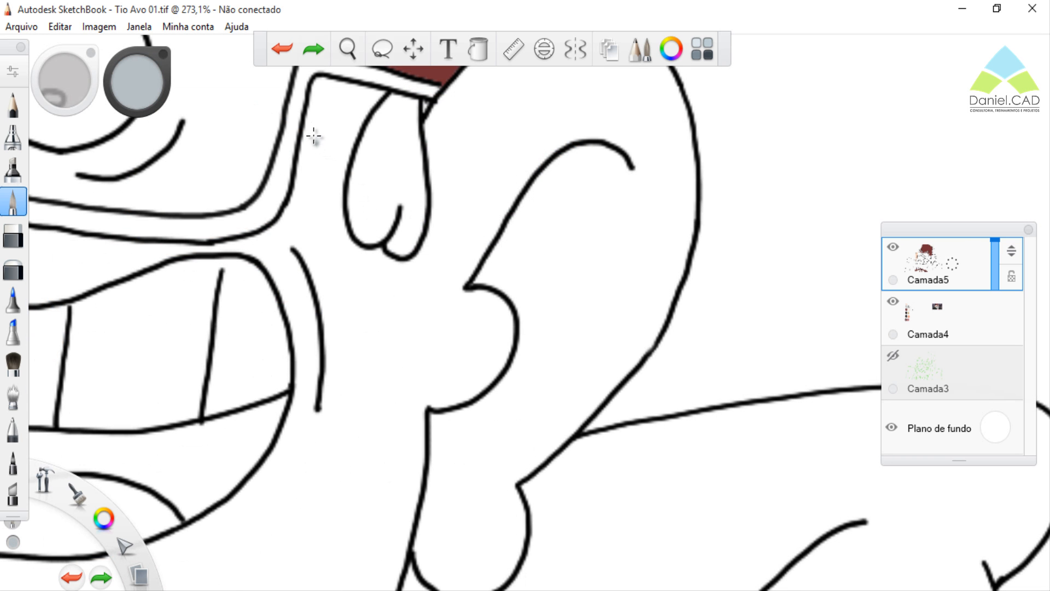
left_click_drag(307, 121, 346, 176)
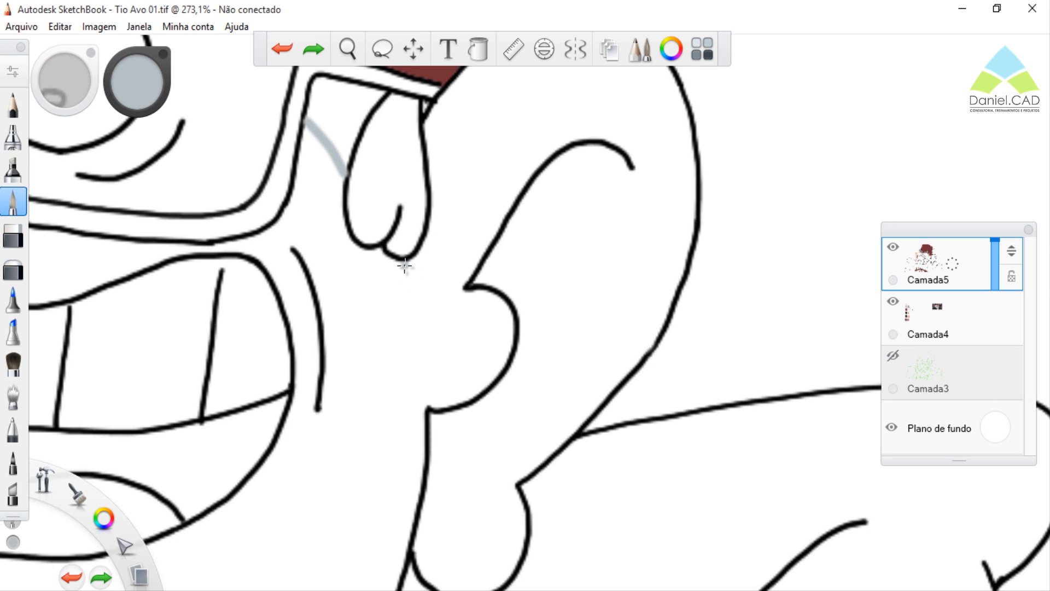
left_click_drag(405, 267, 425, 374)
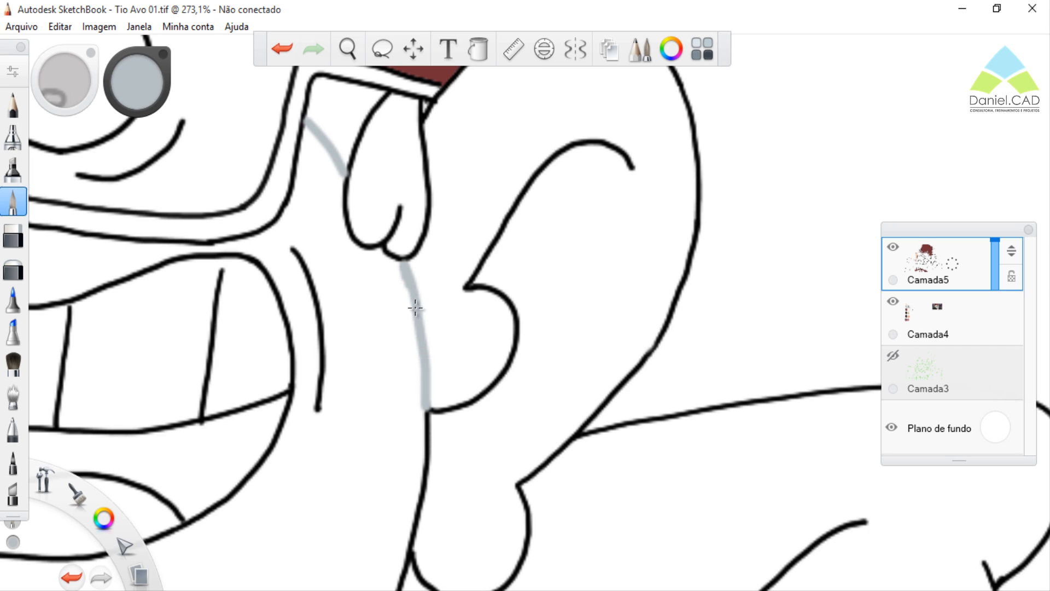
left_click_drag(410, 288, 415, 273)
Flood-fill the enclosed beard area around the mouth with the sampled blue-grey.
scroll(687, 307, "down", 5)
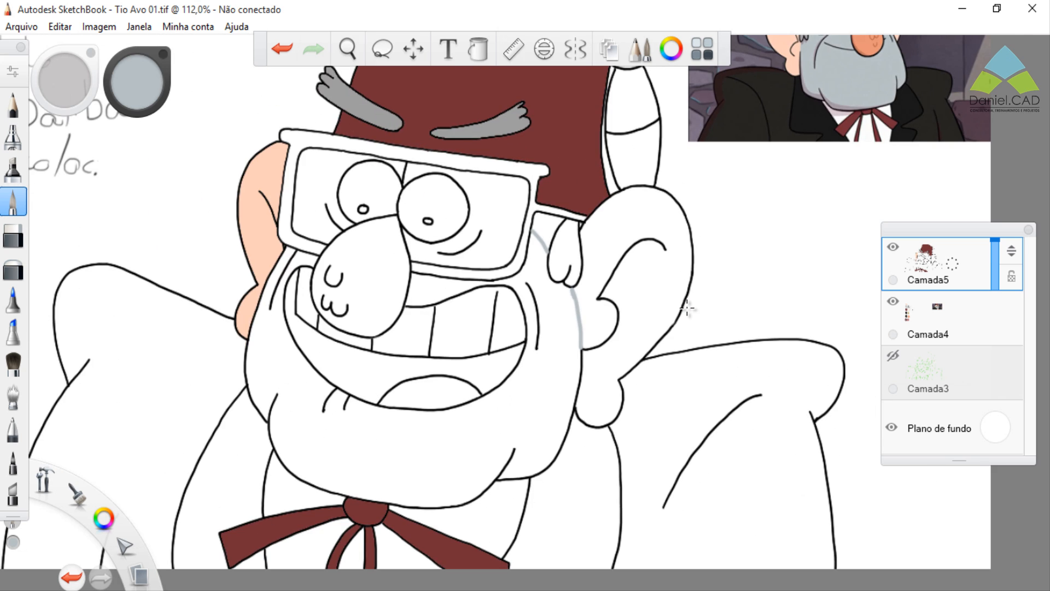
scroll(687, 308, "down", 1)
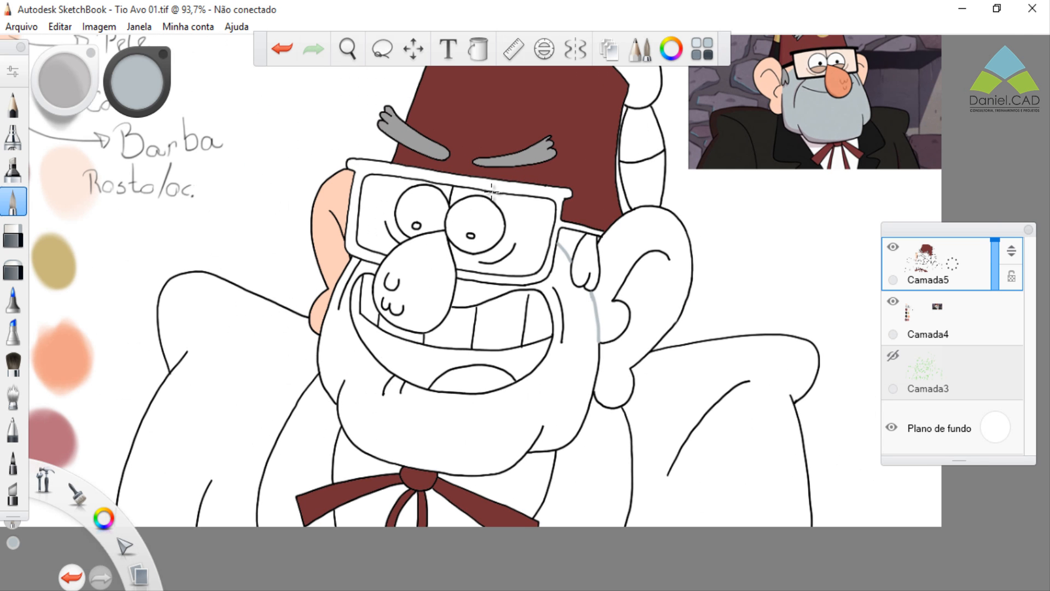
key("f")
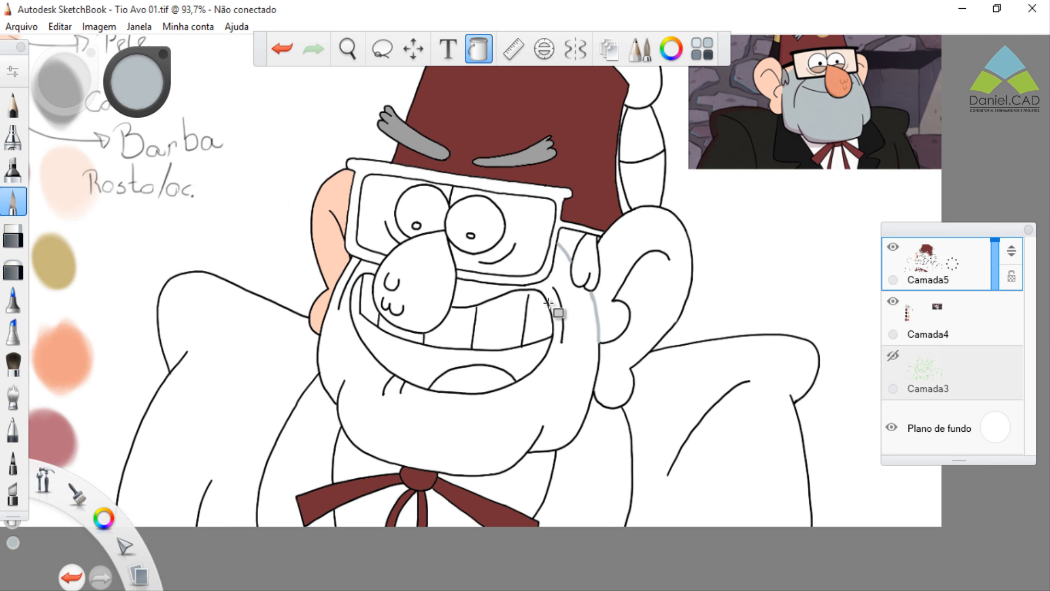
left_click(579, 361)
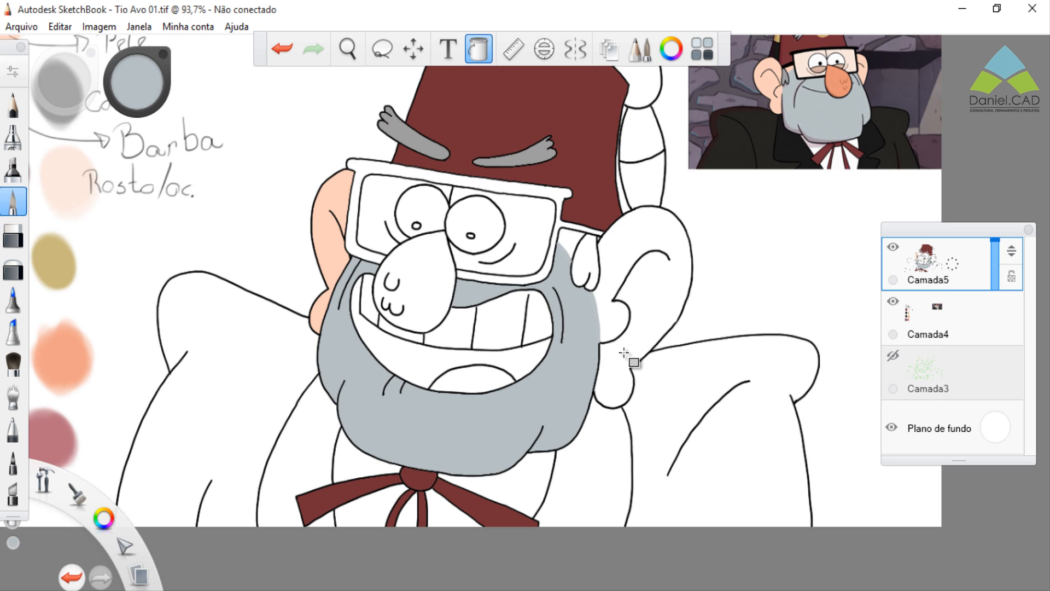
scroll(629, 356, "down", 2)
scroll(673, 146, "up", 3)
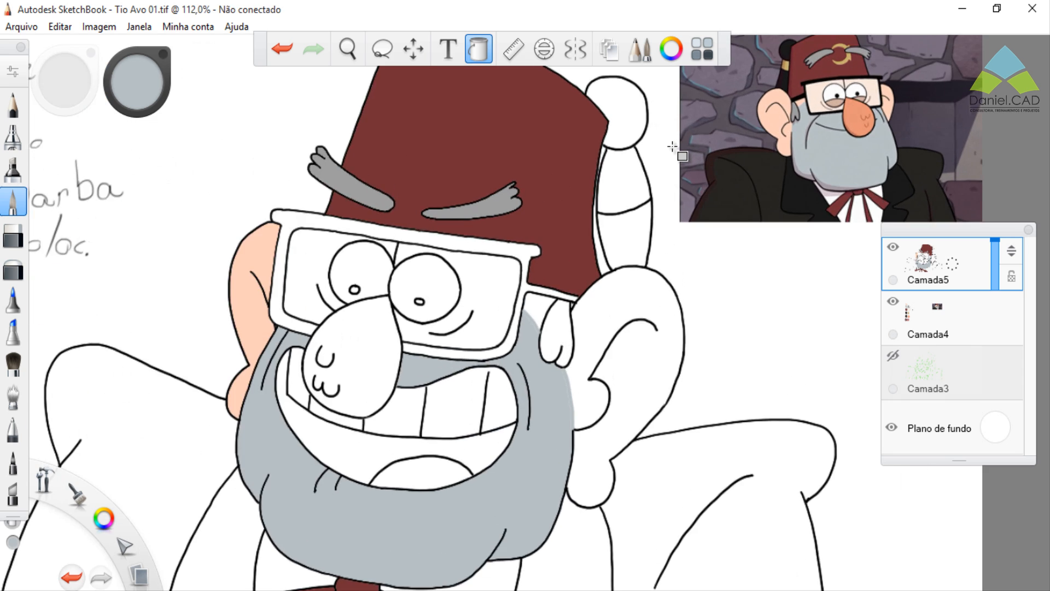
scroll(673, 147, "down", 2)
scroll(676, 147, "up", 1)
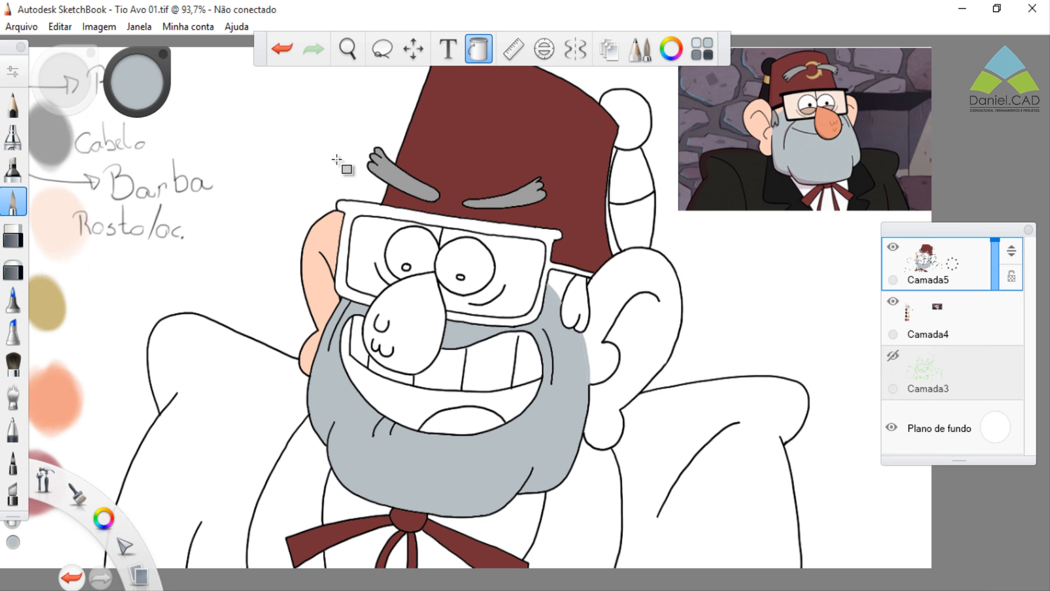
Sample the skin tone from the reference ear and flood-fill the skin beside the glasses and the larger ear.
key("i")
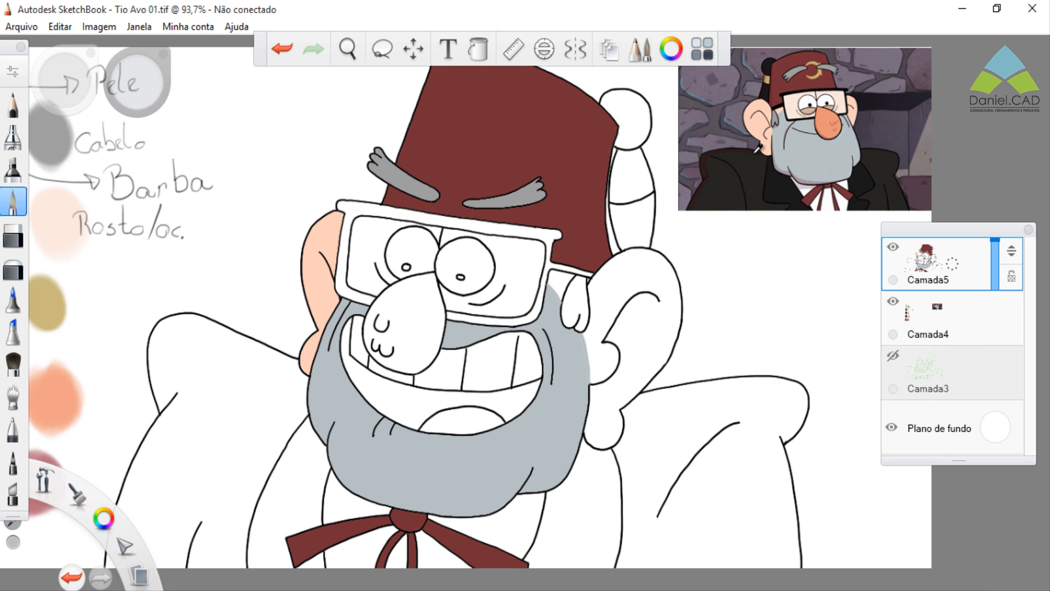
left_click(760, 136)
left_click(559, 279)
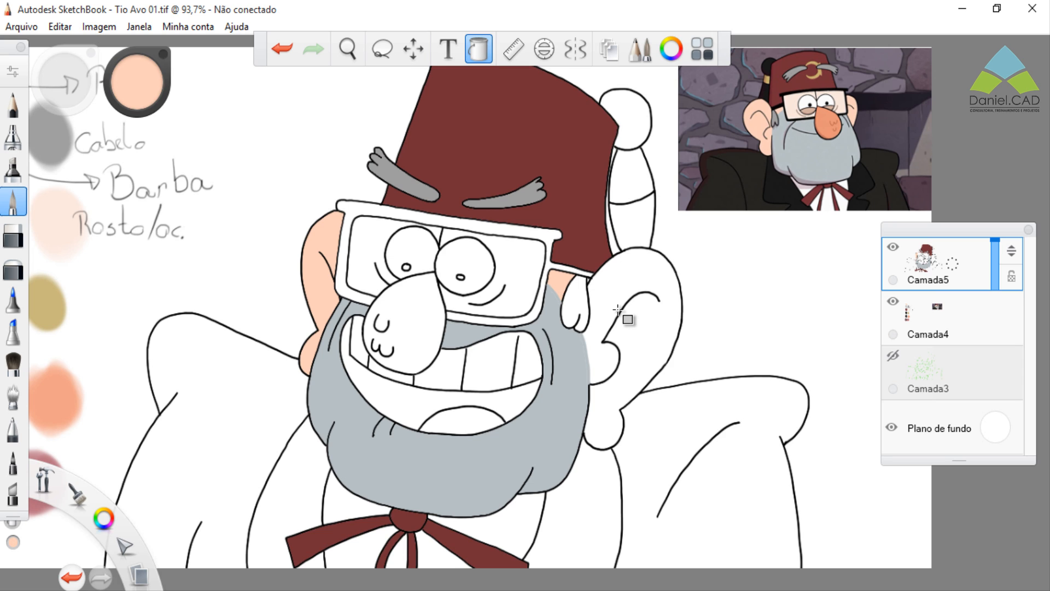
left_click(617, 310)
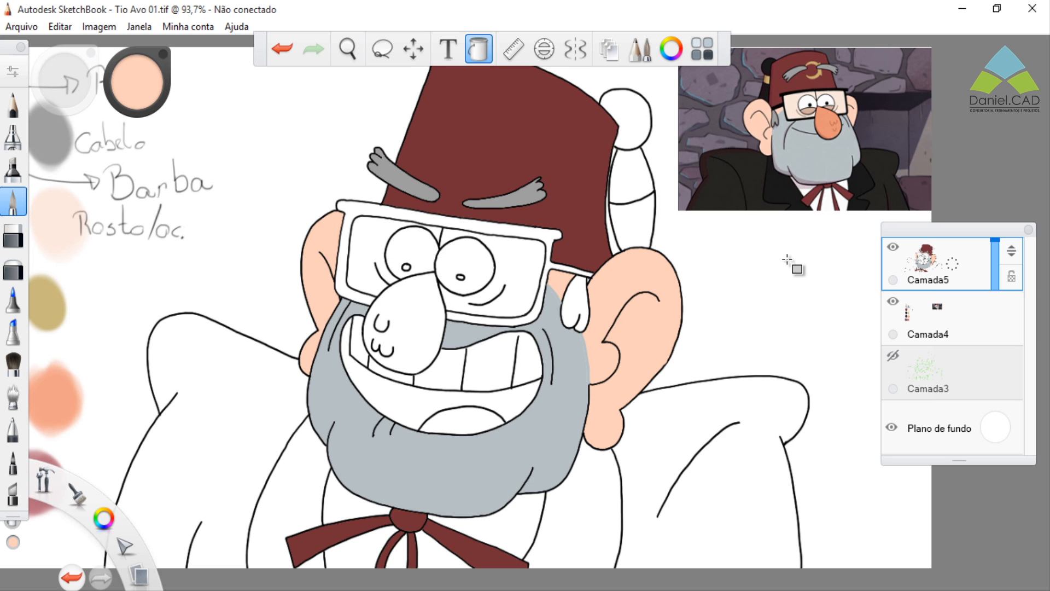
Flood-fill the face inside the glasses pale skin tone, the frame and upper tassel black, the tassel end gold and the sideburn grey.
left_click(478, 49)
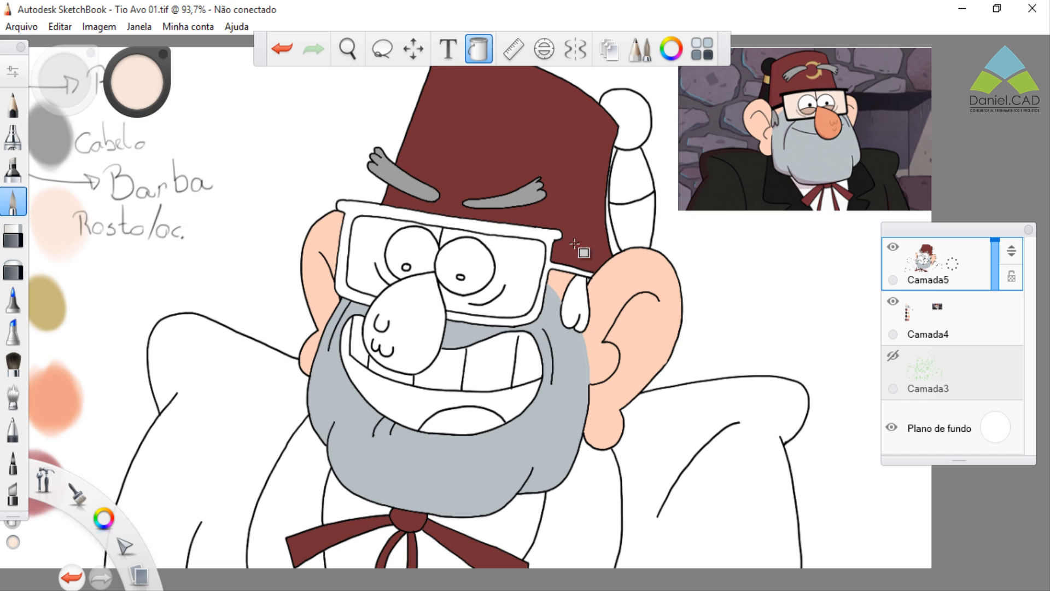
left_click(525, 260)
left_click(376, 239)
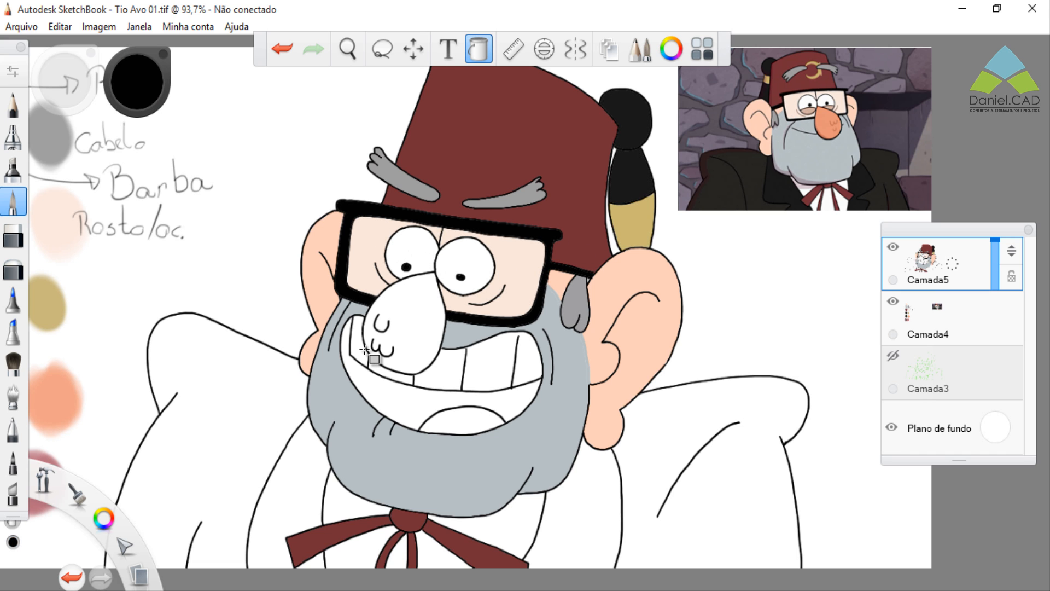
Sample the orange from the reference image's nose and set the brush size to 10,4.
scroll(364, 349, "up", 3)
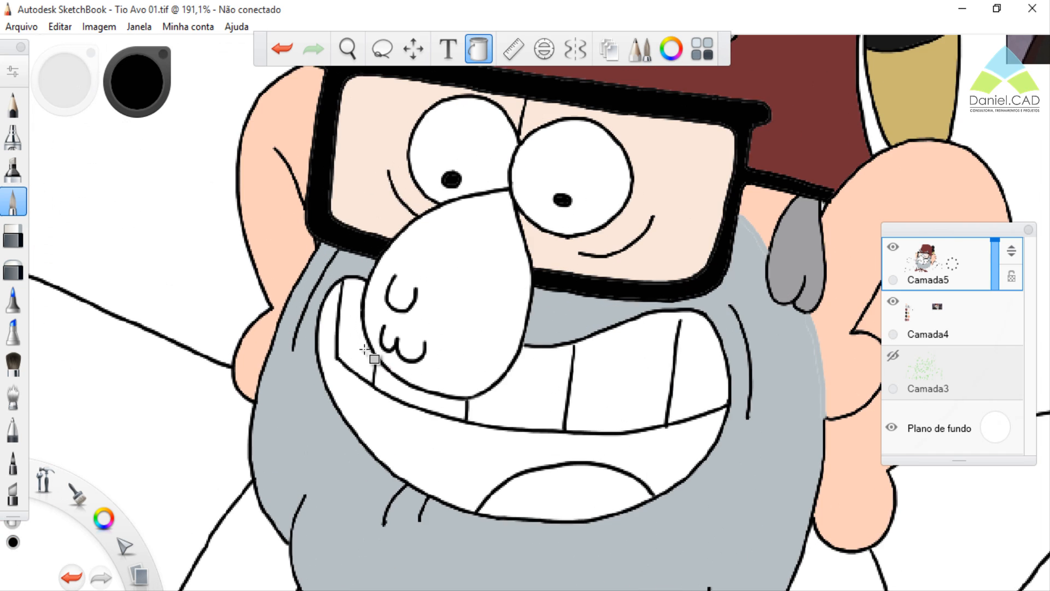
scroll(453, 328, "down", 2)
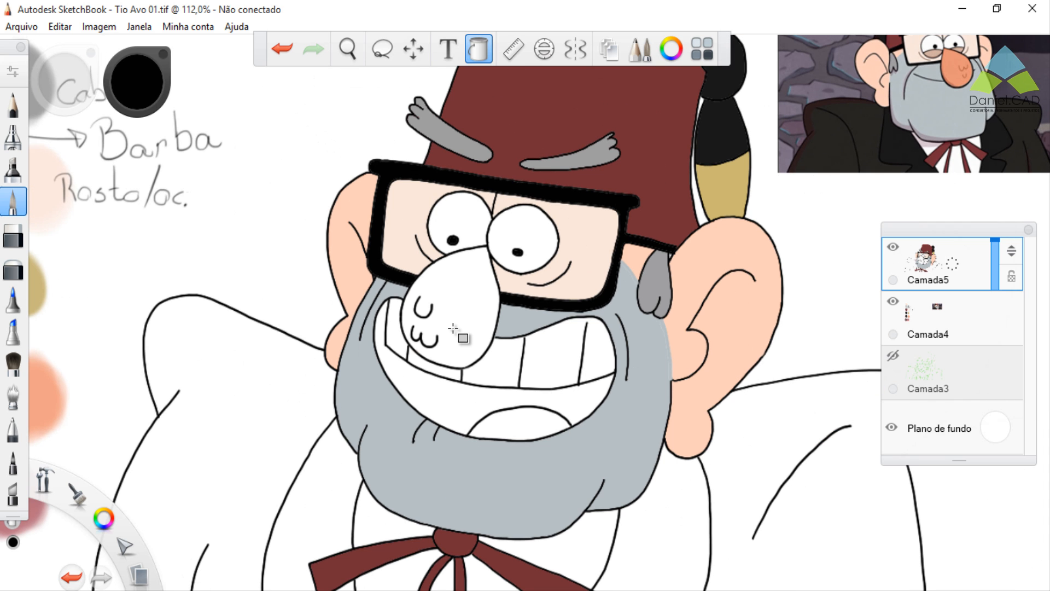
key("i")
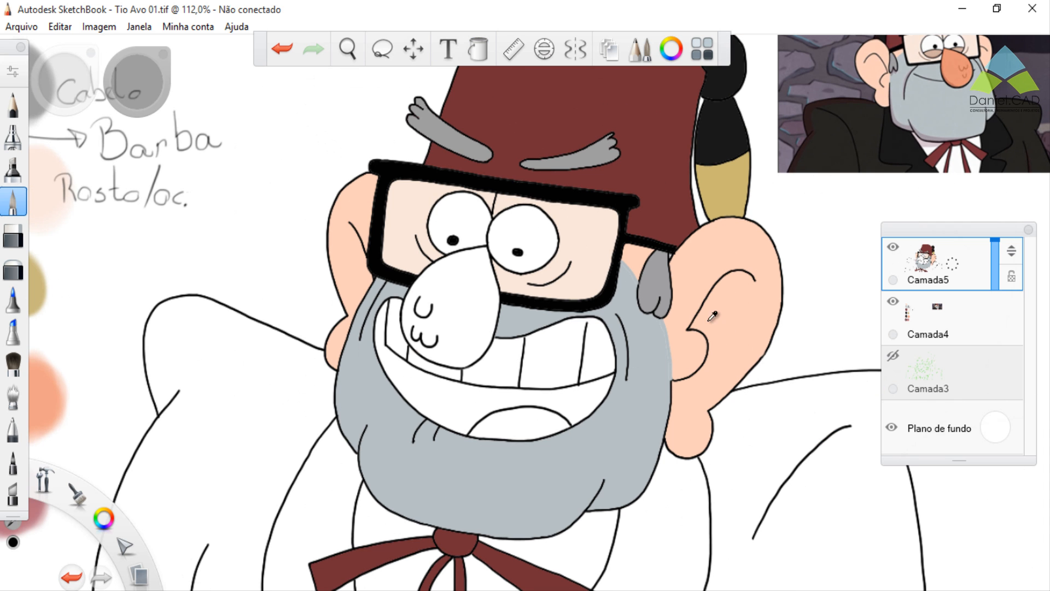
left_click(954, 70)
scroll(420, 315, "up", 4)
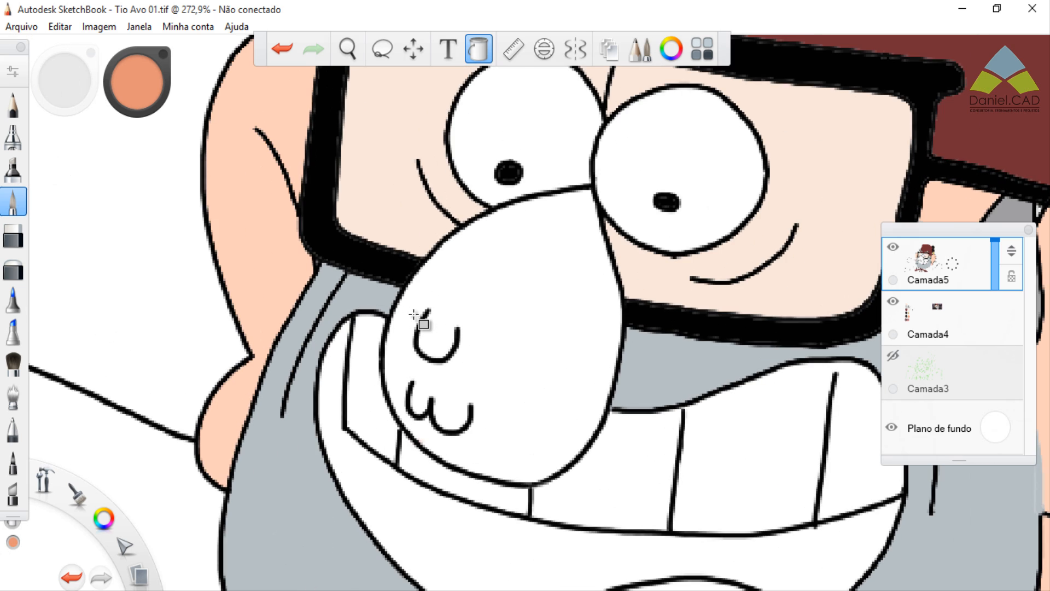
left_click(13, 202)
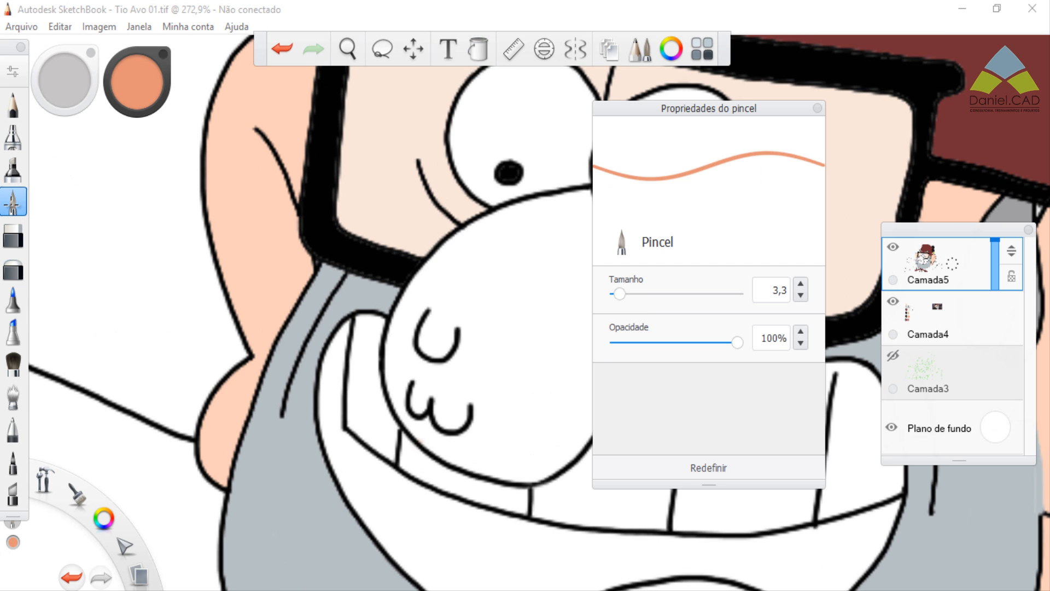
left_click_drag(615, 294, 636, 303)
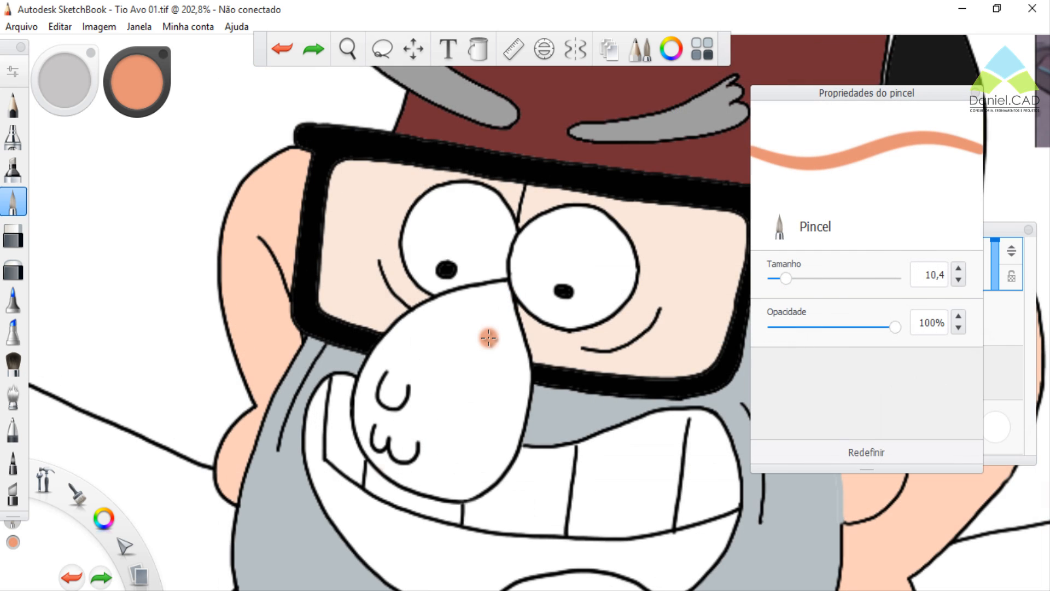
Brush orange over the upper part of the nose, and undo the stray dab on the eye.
mouse_move(487, 335)
left_mouse_down()
mouse_move(517, 364)
mouse_move(489, 337)
mouse_move(520, 337)
mouse_move(500, 309)
mouse_move(488, 338)
mouse_move(471, 309)
mouse_move(446, 328)
mouse_move(404, 323)
mouse_move(438, 354)
mouse_move(487, 356)
mouse_move(484, 402)
left_mouse_up()
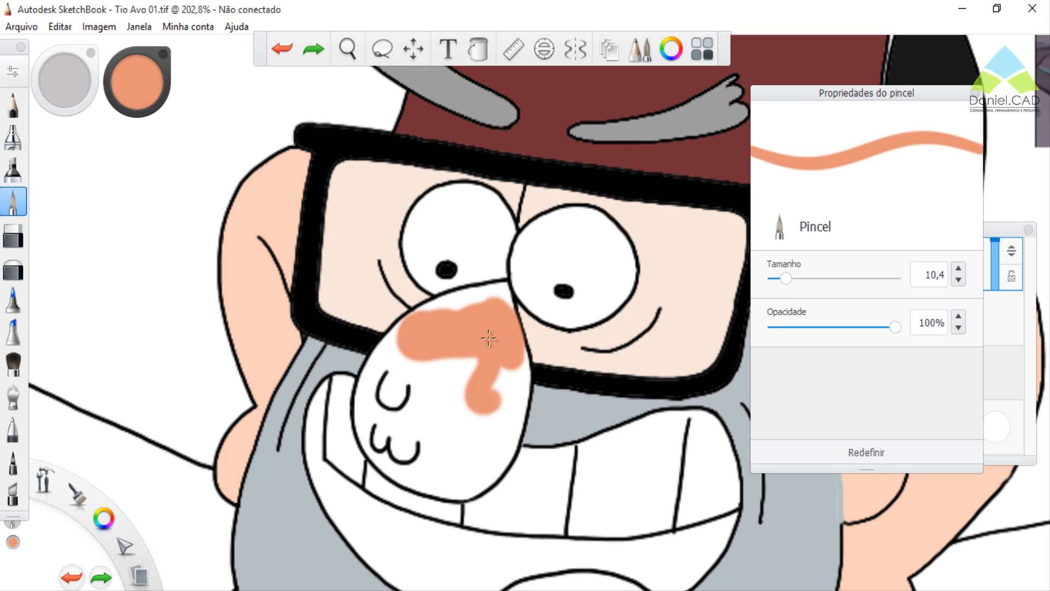
left_click_drag(488, 337, 489, 402)
left_click(520, 268)
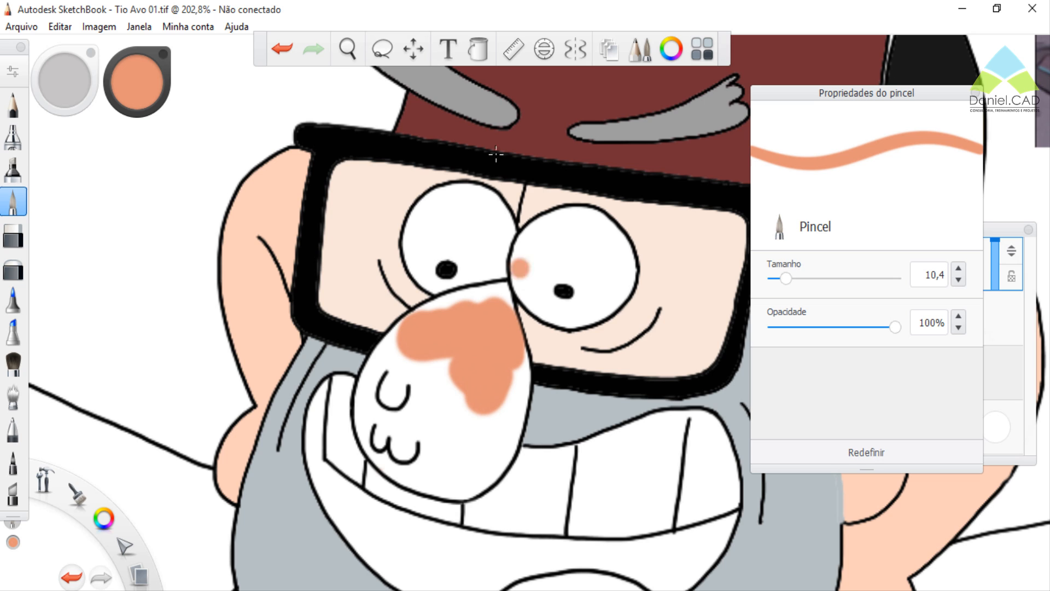
key("ctrl+z")
Flood-fill the unpainted areas of the nose around the brushed patch with the same orange.
left_click(478, 49)
left_click(500, 295)
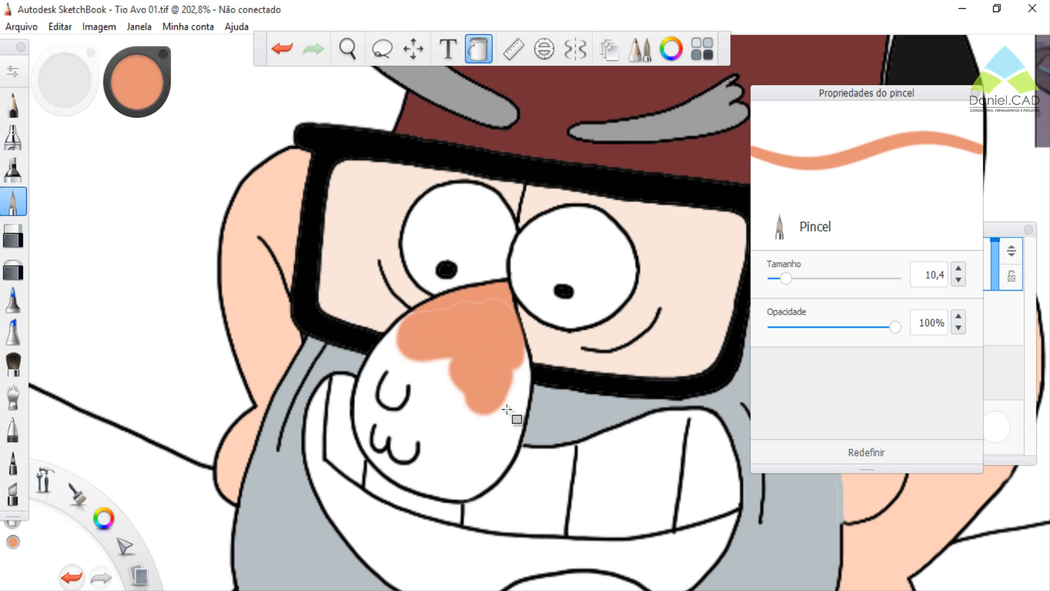
left_click(507, 438)
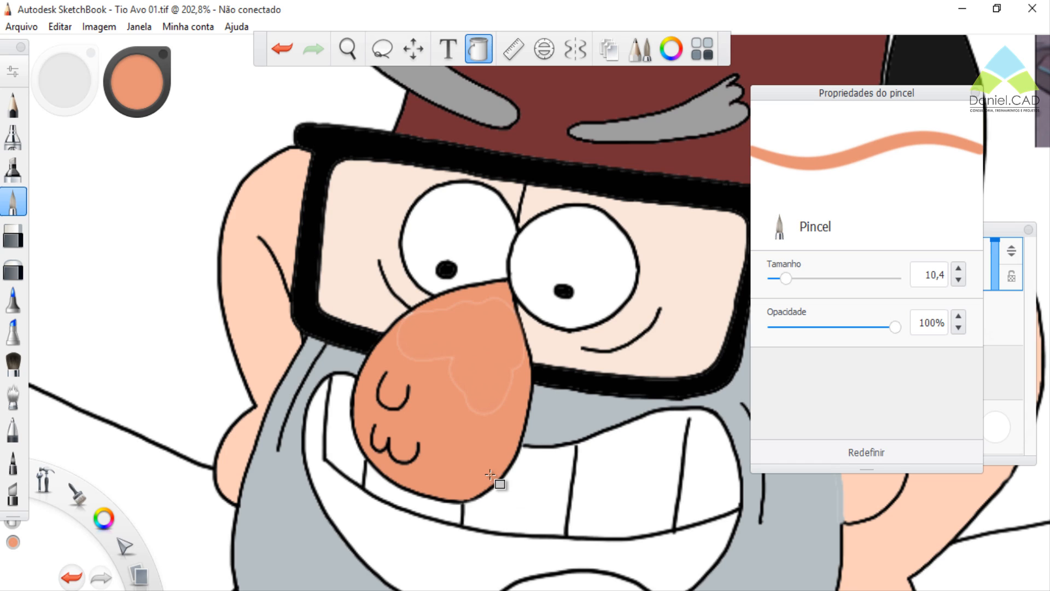
left_click(494, 414)
Flood-fill the jacket in dark black tones, the mouth interior brown, the tongue pink and the hat a muted maroon.
scroll(493, 417, "down", 5)
scroll(563, 503, "down", 1)
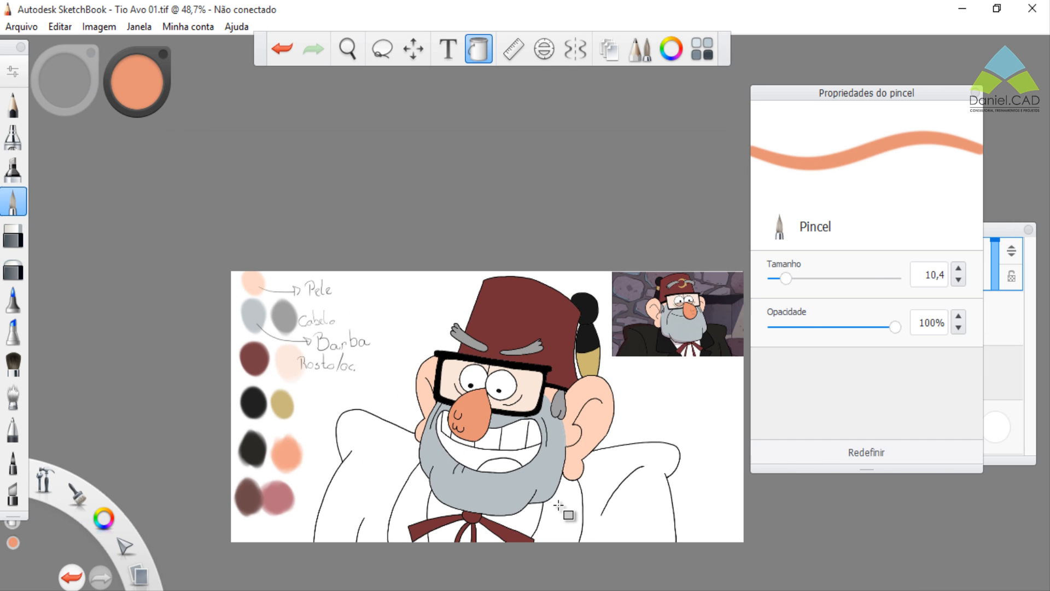
scroll(553, 530, "up", 2)
scroll(467, 496, "down", 1)
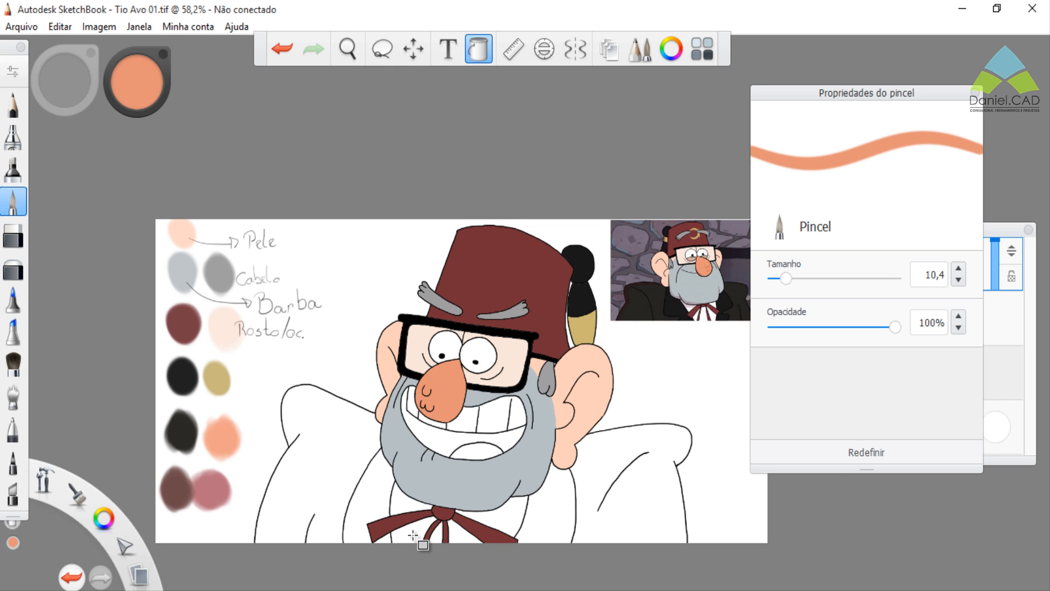
left_click_drag(604, 551, 607, 548)
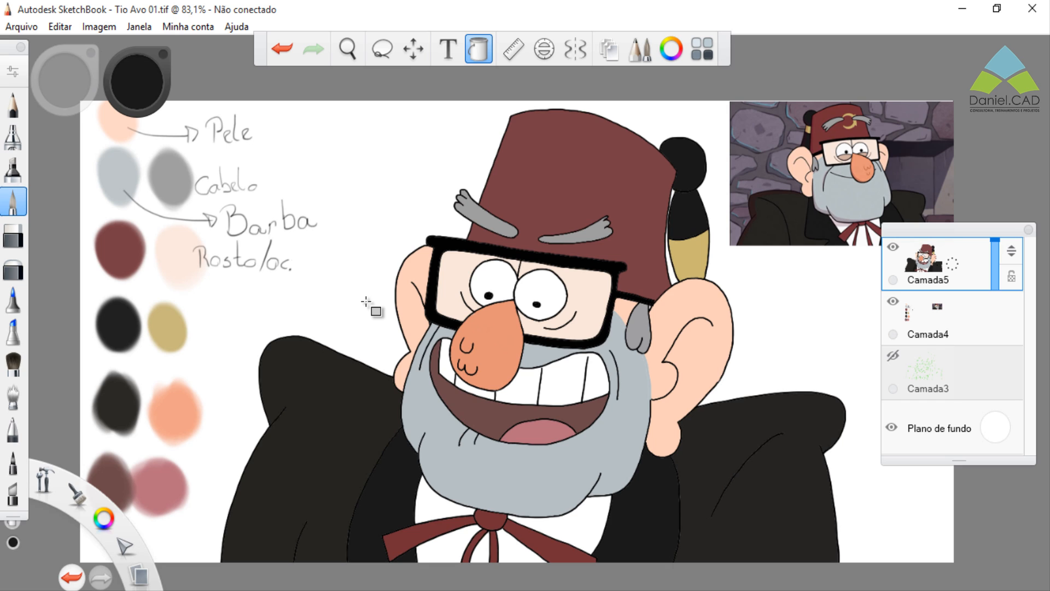
Show the green sketch layer Camada3 and toggle the visibility of Camada5 to compare the layers.
left_click(996, 330)
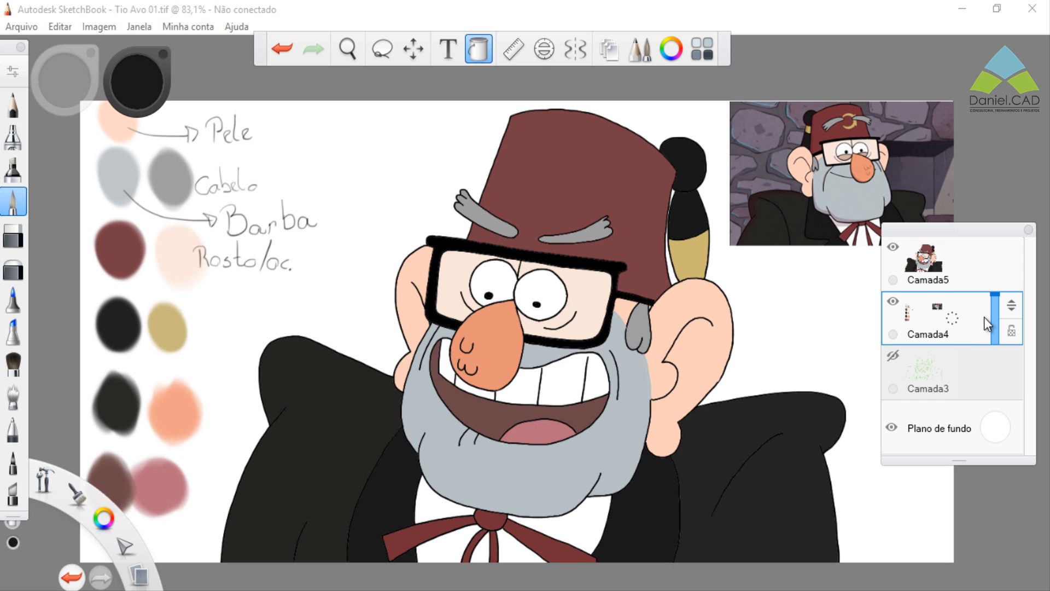
left_click(893, 355)
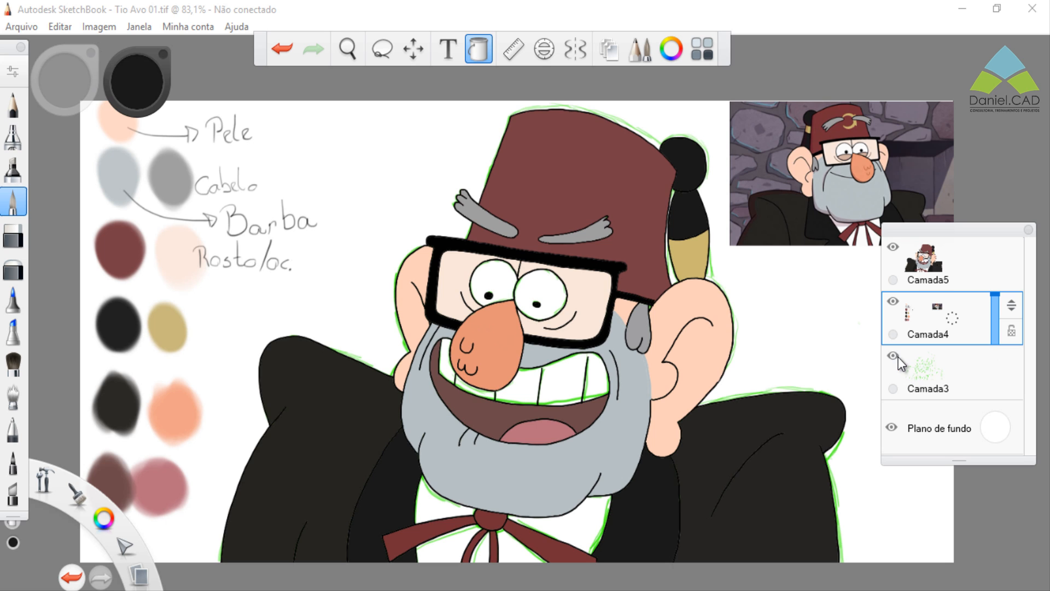
left_click(892, 248)
left_click(892, 248)
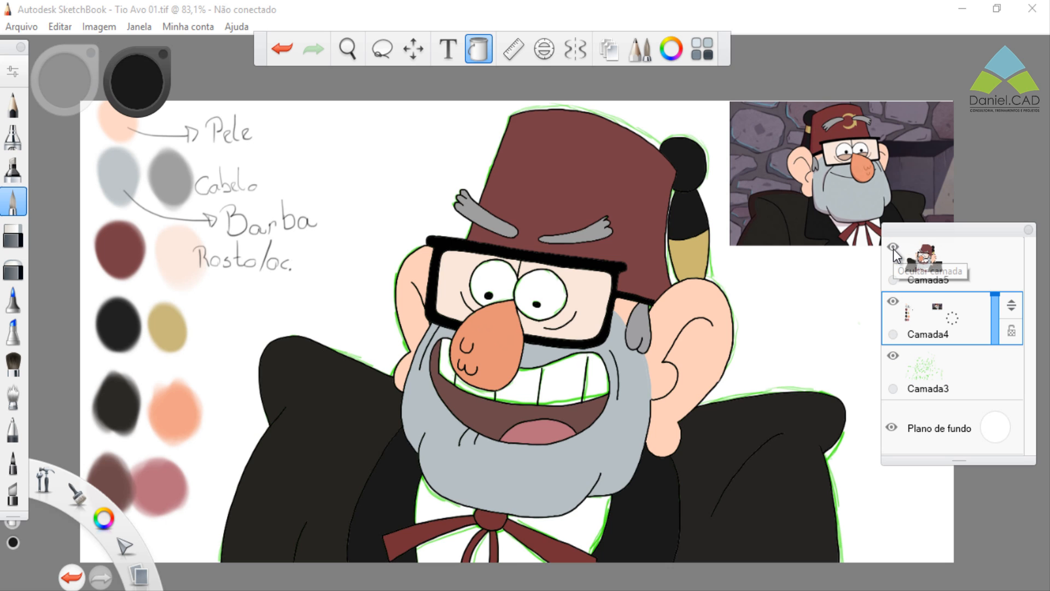
Delete the swatch and reference layer Camada4 and the green sketch layer Camada3.
left_click(954, 370)
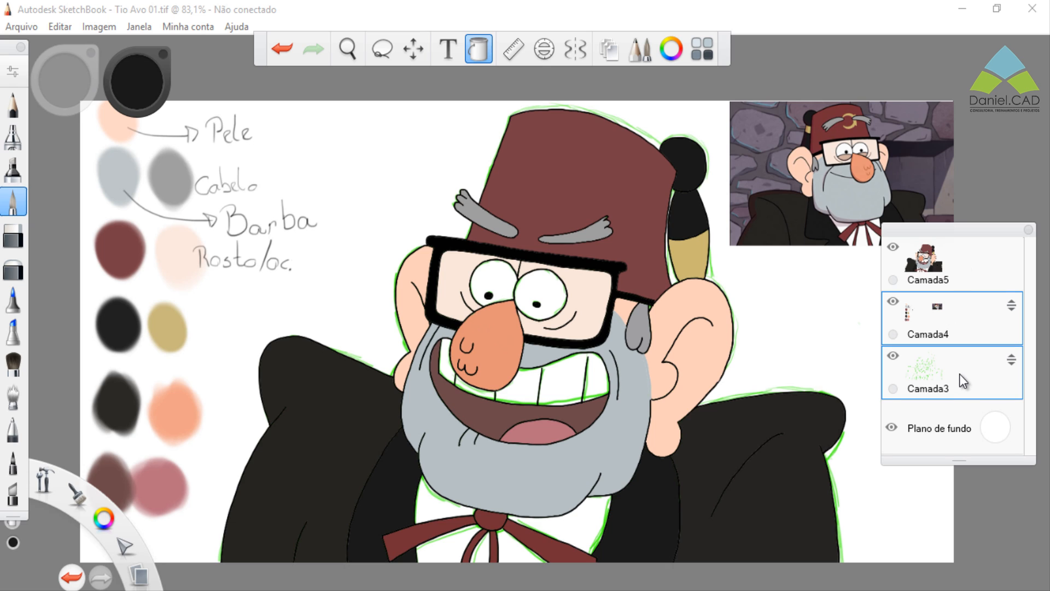
left_click(967, 328)
left_click(970, 327)
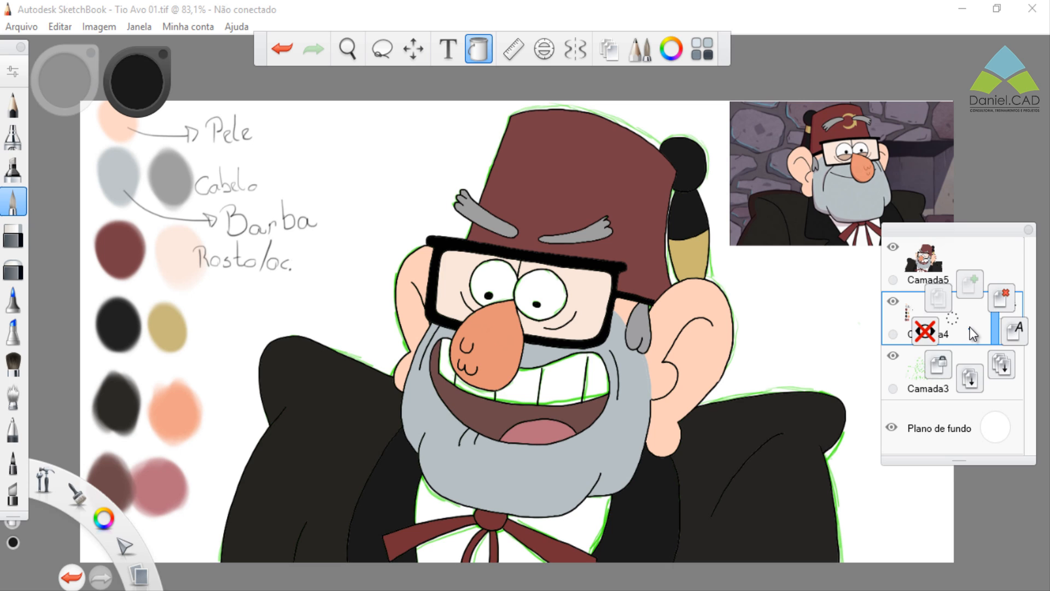
left_click(998, 301)
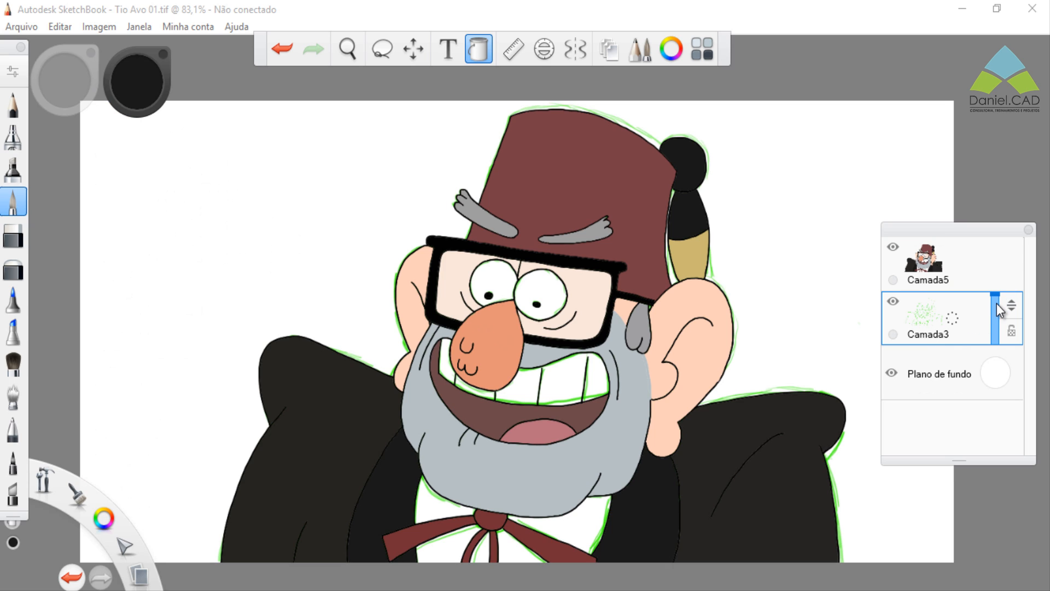
left_click(957, 333)
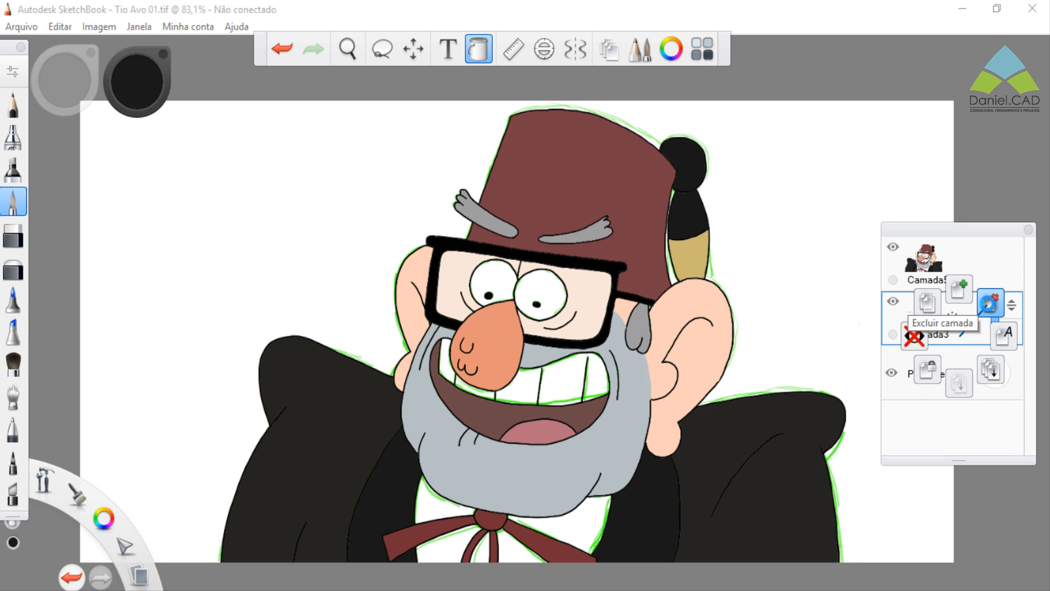
left_click(989, 304)
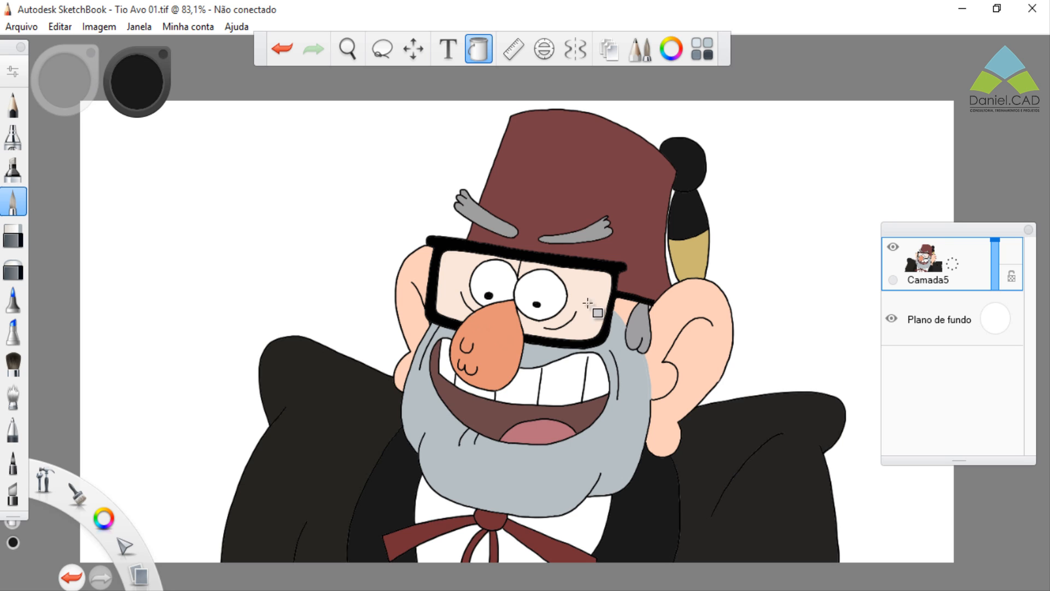
Scale the character on Camada5 down to about 70% and move it to the lower-right corner of the canvas.
left_click(416, 61)
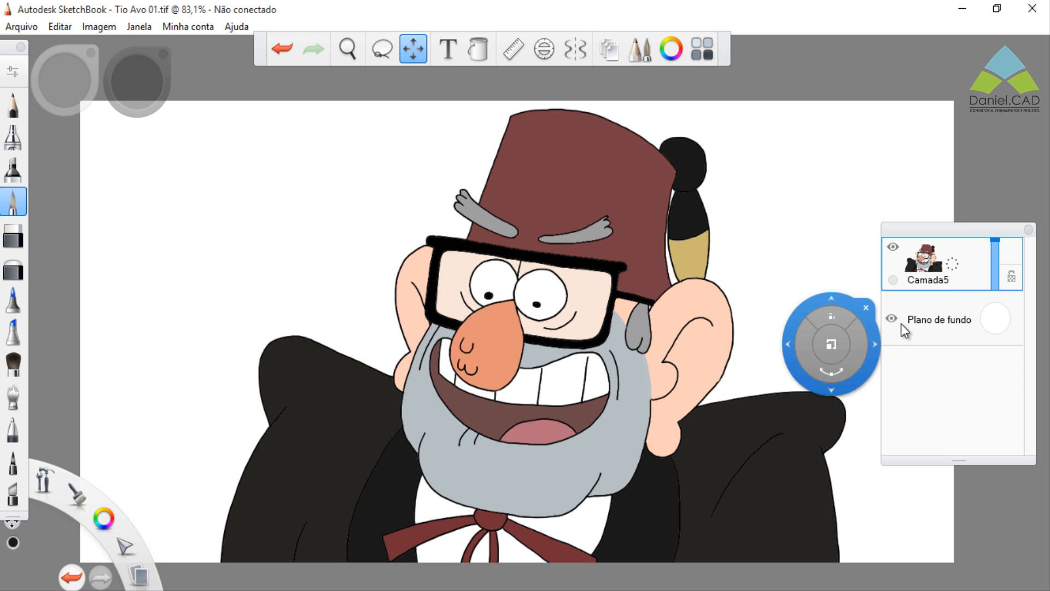
mouse_move(497, 293)
left_mouse_down()
mouse_move(390, 136)
mouse_move(656, 513)
left_mouse_up()
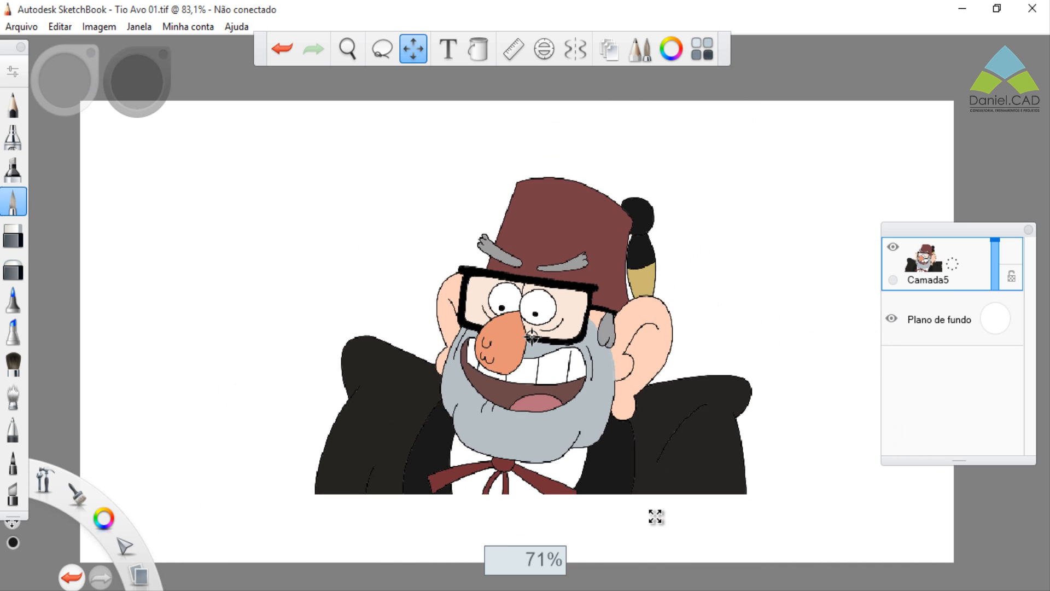
mouse_move(654, 439)
left_mouse_down()
mouse_move(774, 492)
mouse_move(857, 511)
mouse_move(829, 509)
left_mouse_up()
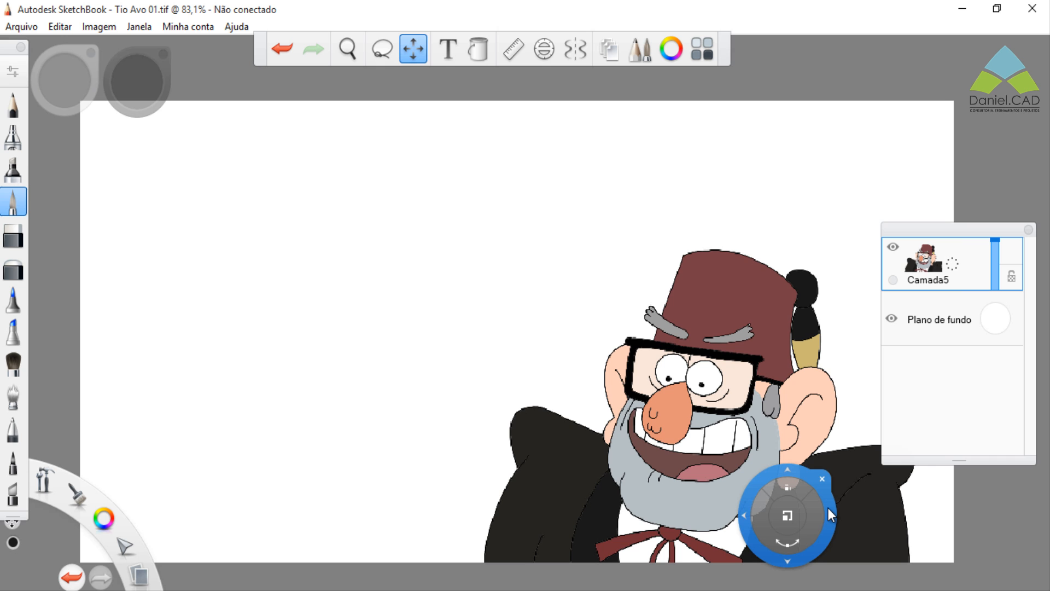
left_click(823, 480)
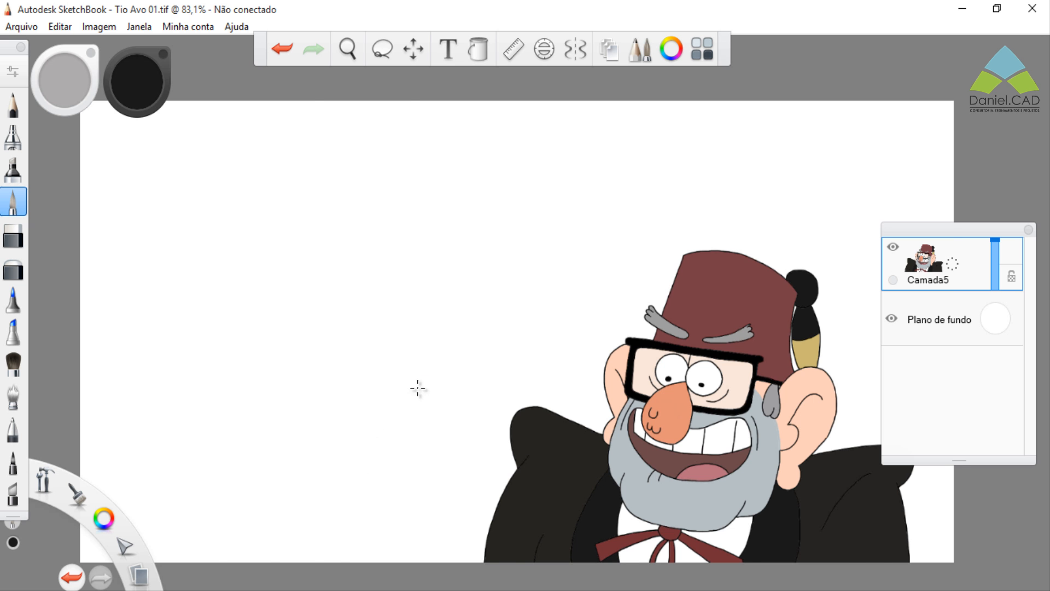
Paste the Mystery Shack background image, shrink it to the canvas width and position it to cover the whole canvas.
key("ctrl+v")
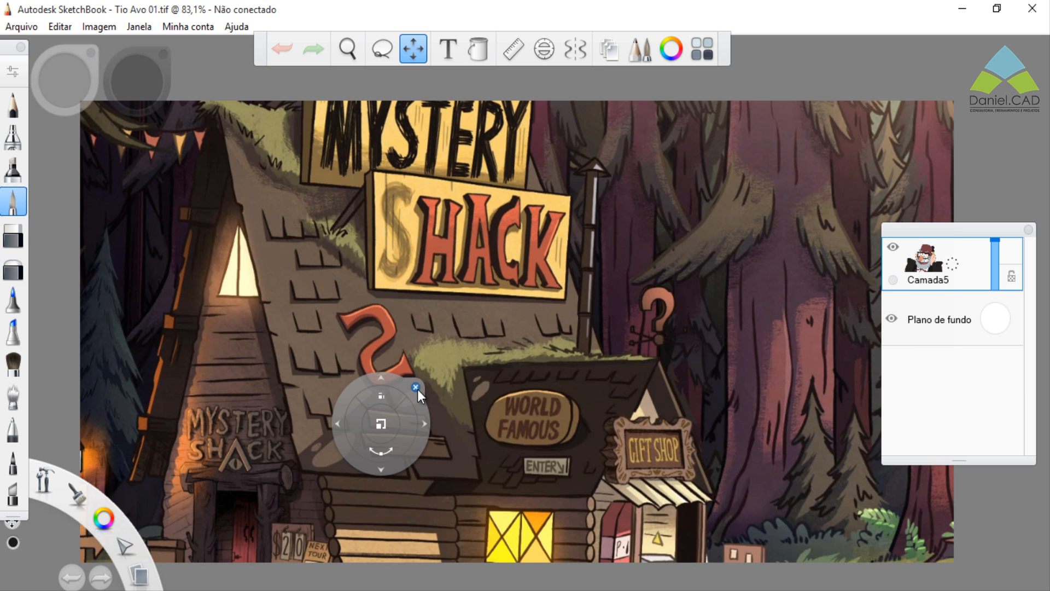
left_click_drag(383, 434, 401, 506)
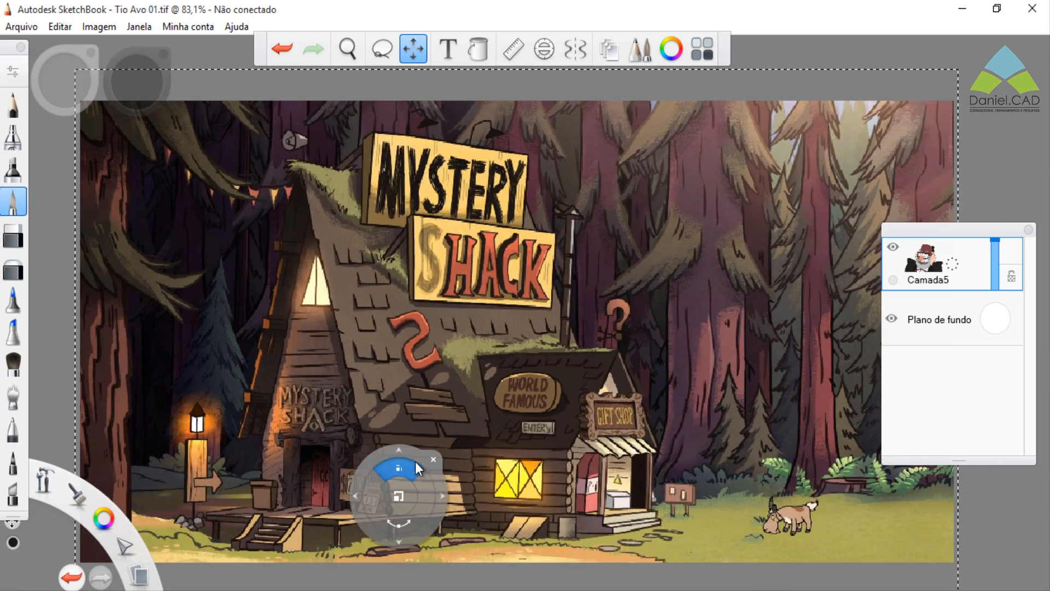
left_click_drag(417, 468, 413, 435)
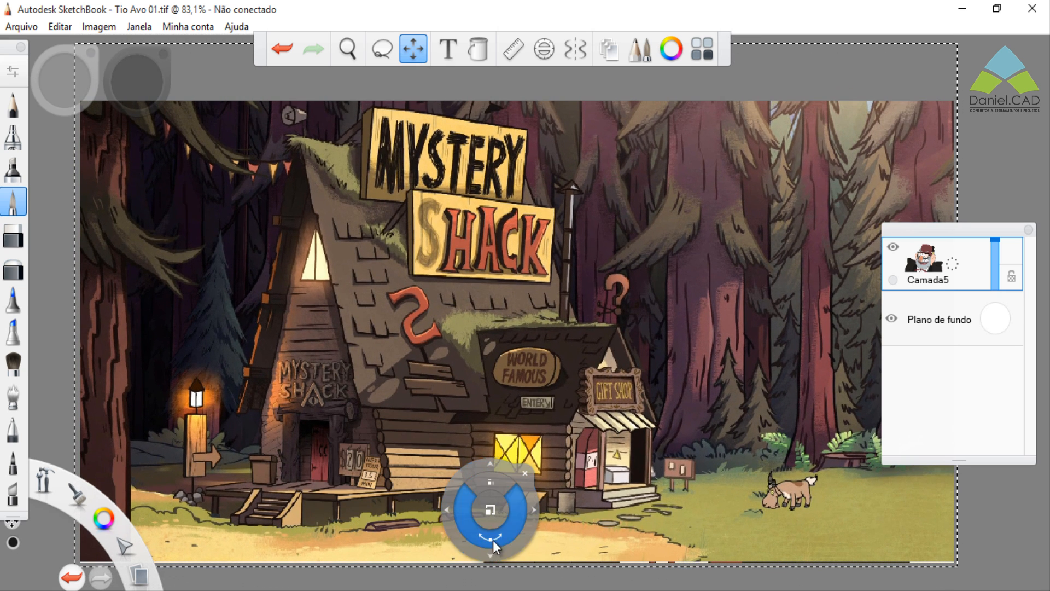
left_click_drag(493, 547, 834, 478)
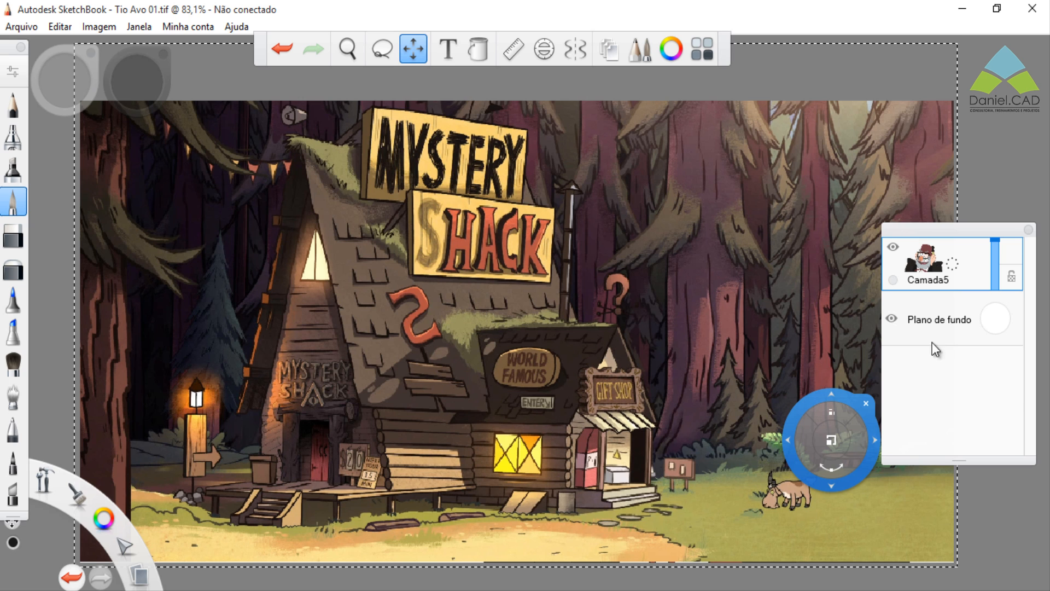
left_click(867, 403)
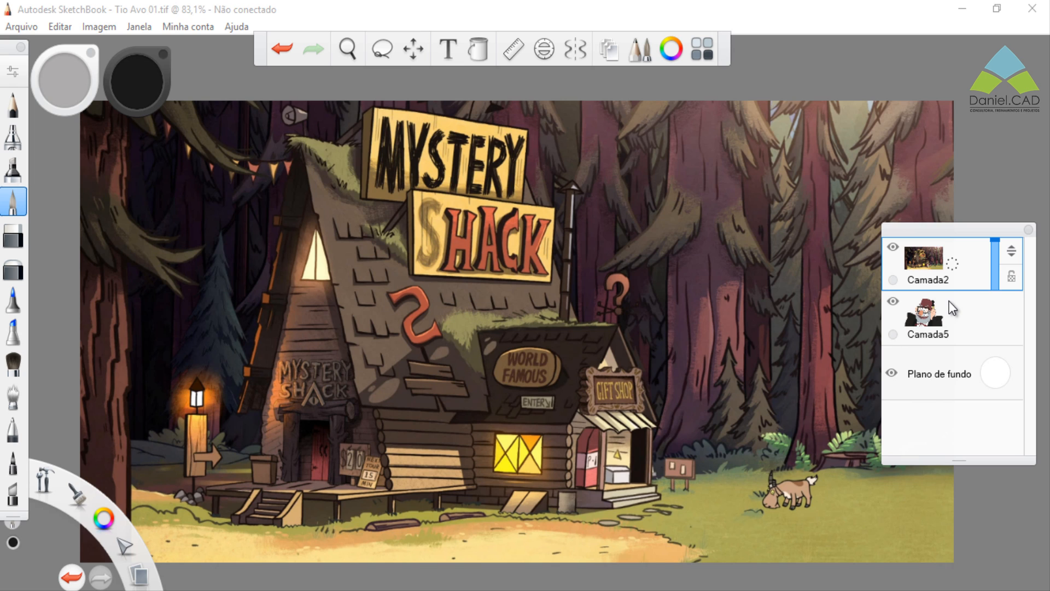
Move the Mystery Shack layer Camada2 below Camada5 and make the character layer Camada5 active.
left_click_drag(1019, 265, 1022, 376)
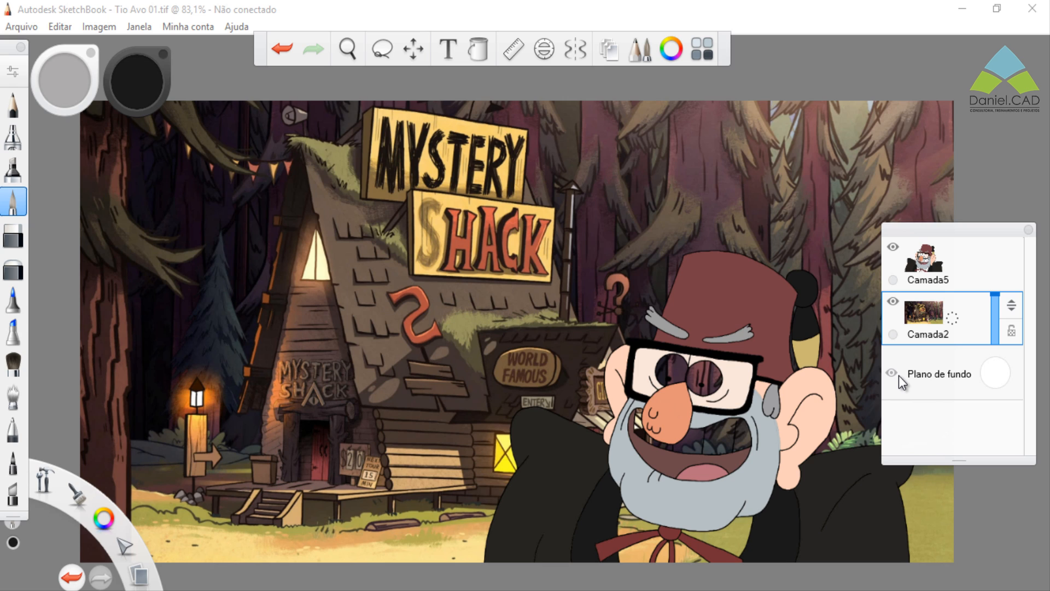
left_click(971, 289)
Flood fill the character's eyes and teeth with white on Camada5.
left_click(135, 87)
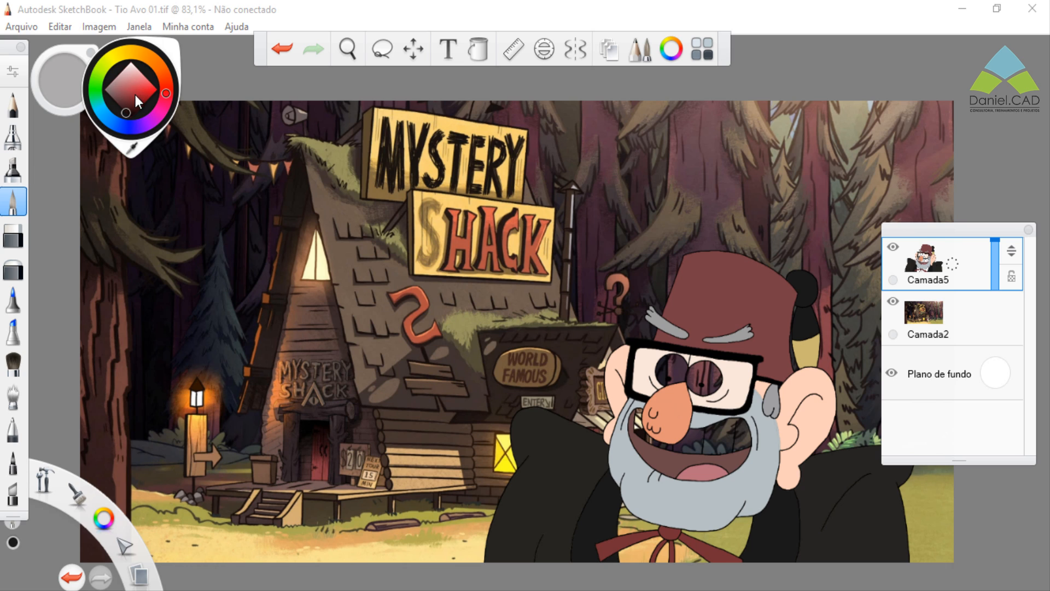
left_click_drag(132, 110, 138, 52)
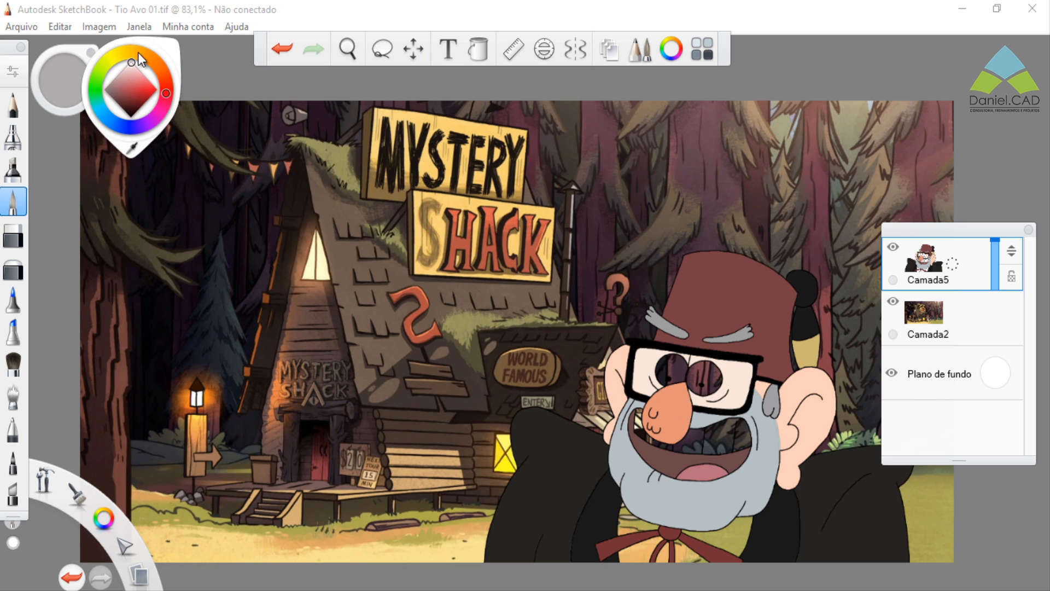
left_click(478, 49)
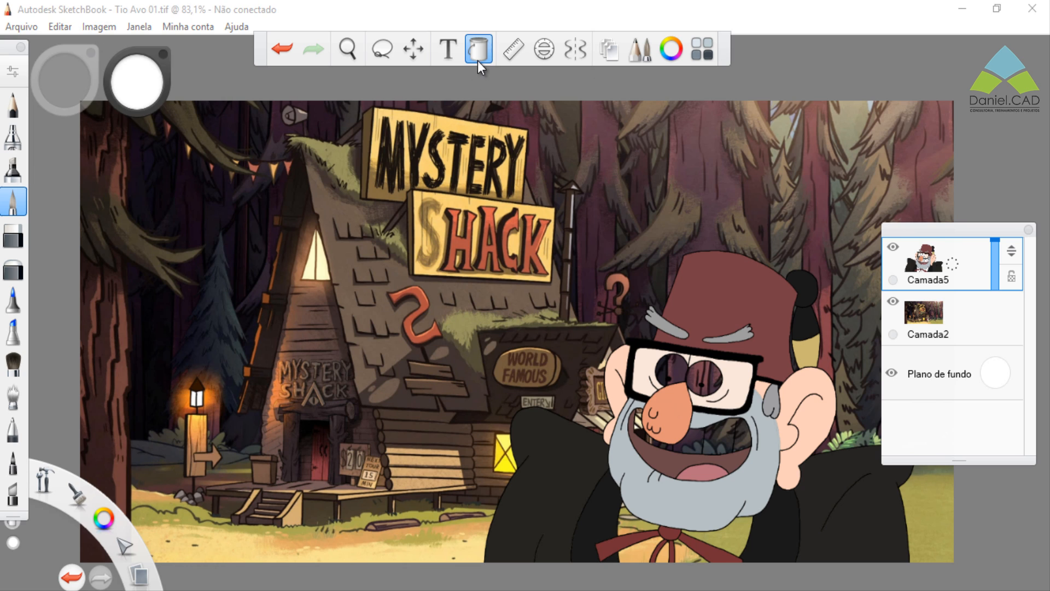
left_click(680, 369)
left_click(712, 379)
left_click(716, 439)
key("ctrl+z")
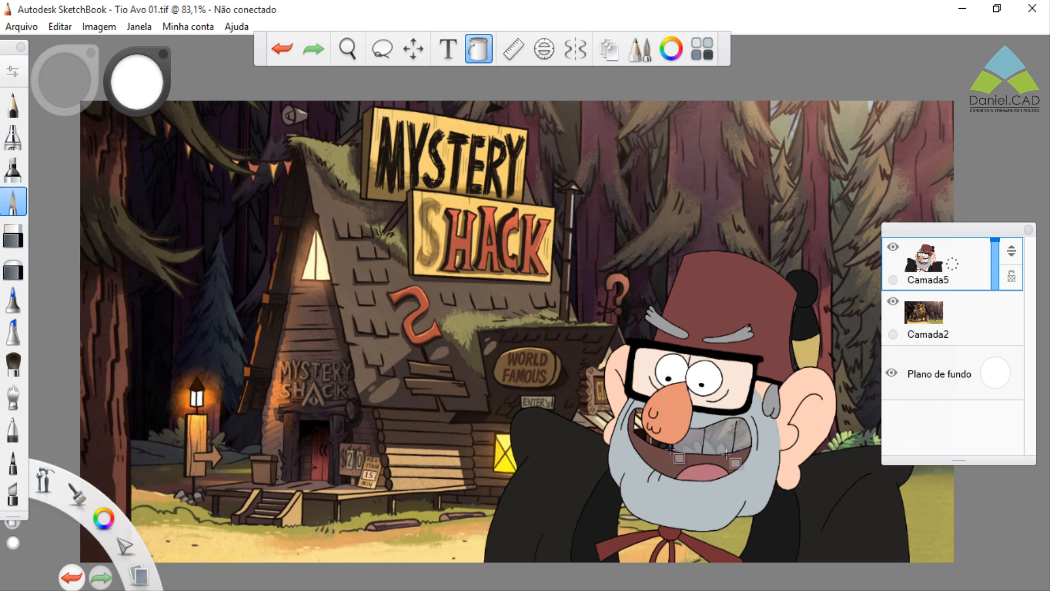
left_click(717, 439)
left_click(663, 444)
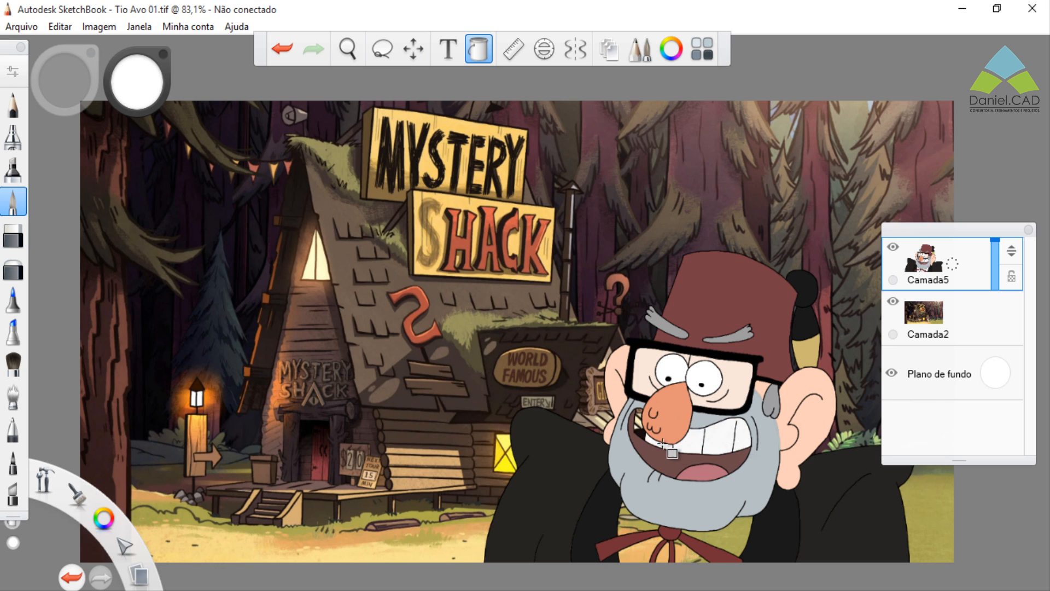
Flood fill the shirt areas around and between the bow tie's ribbons with white.
left_click(637, 522)
left_click(634, 549)
left_click(663, 553)
left_click(683, 553)
left_click(728, 534)
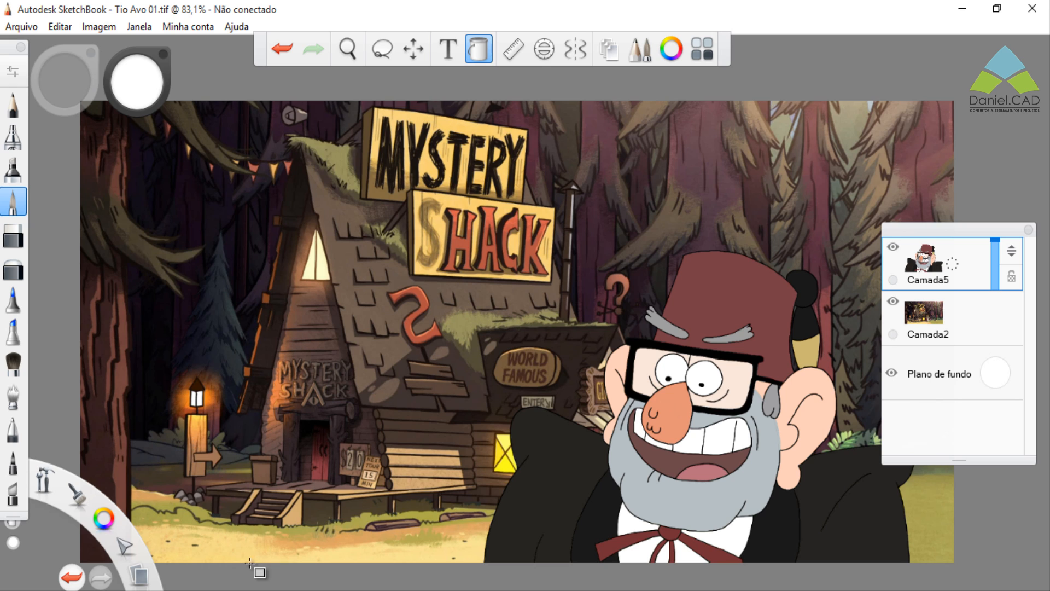
Switch to Paint, copy the entire waterfall forest landscape image and return to SketchBook.
left_click(318, 577)
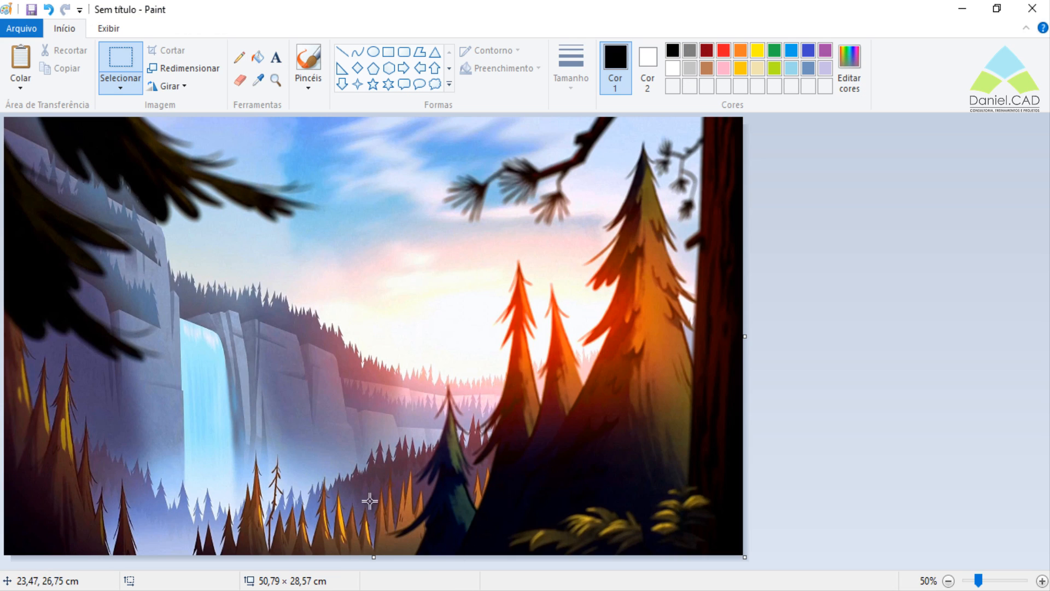
key("ctrl+a")
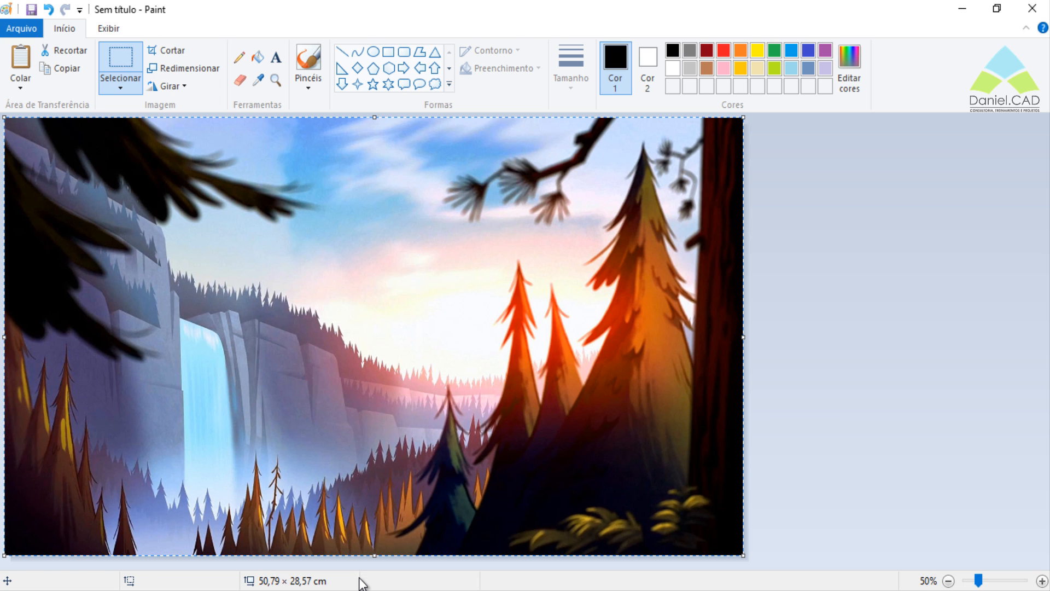
key("alt+Tab")
Hide the Mystery Shack layer Camada2 and paste the waterfall landscape, scaled down and positioned to cover the whole canvas.
left_click(894, 302)
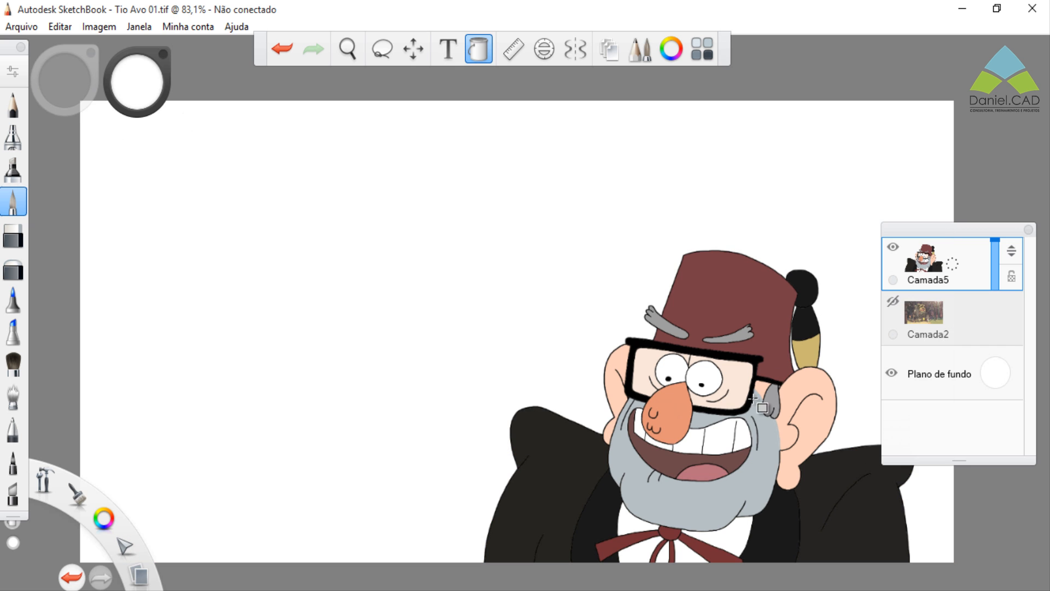
key("ctrl+v")
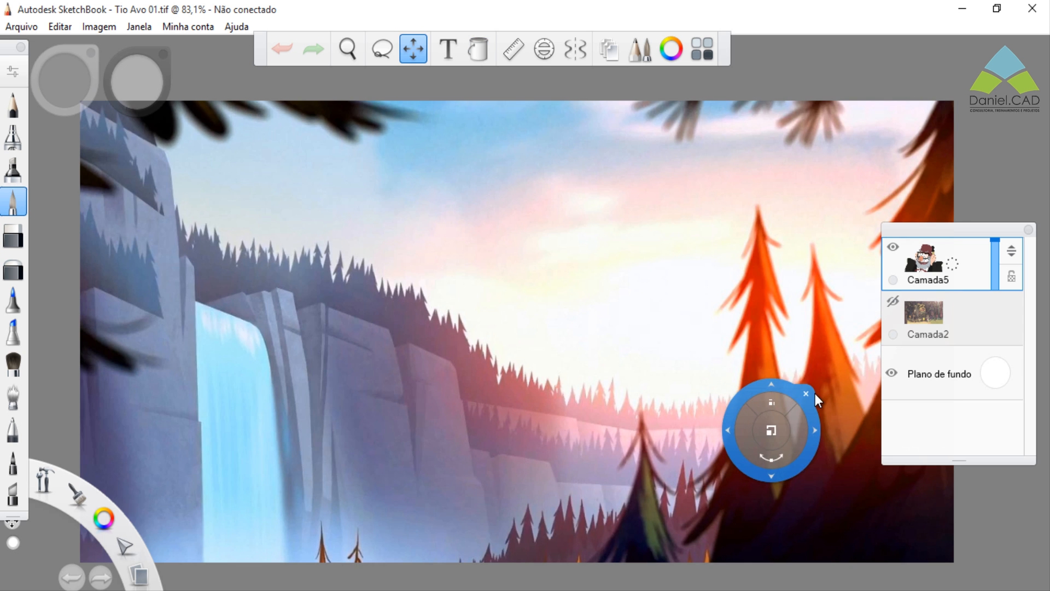
left_click_drag(734, 378, 730, 442)
left_click_drag(735, 438, 735, 424)
left_click_drag(742, 386, 741, 358)
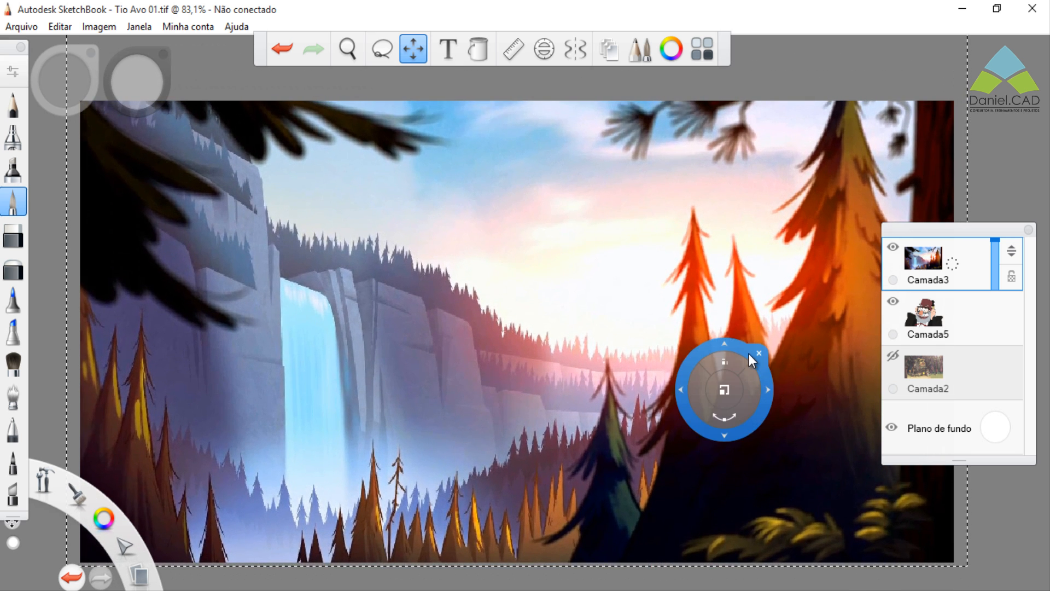
Move the waterfall layer Camada3 below Camada5, then enlarge the character to about 150% and centre it on the canvas.
left_click_drag(1012, 277, 1012, 345)
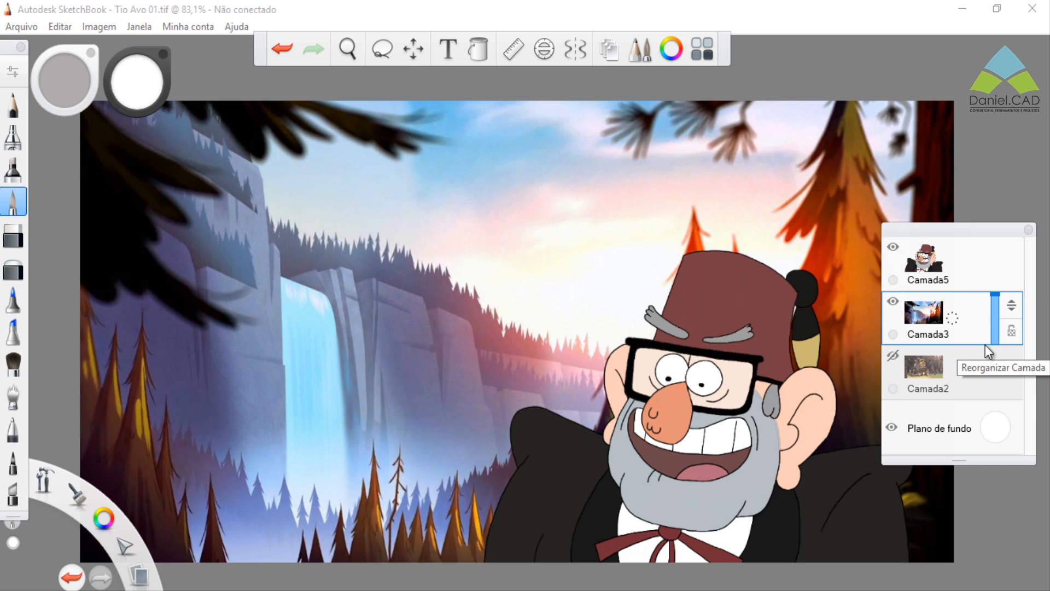
left_click(967, 278)
left_click_drag(408, 103, 623, 213)
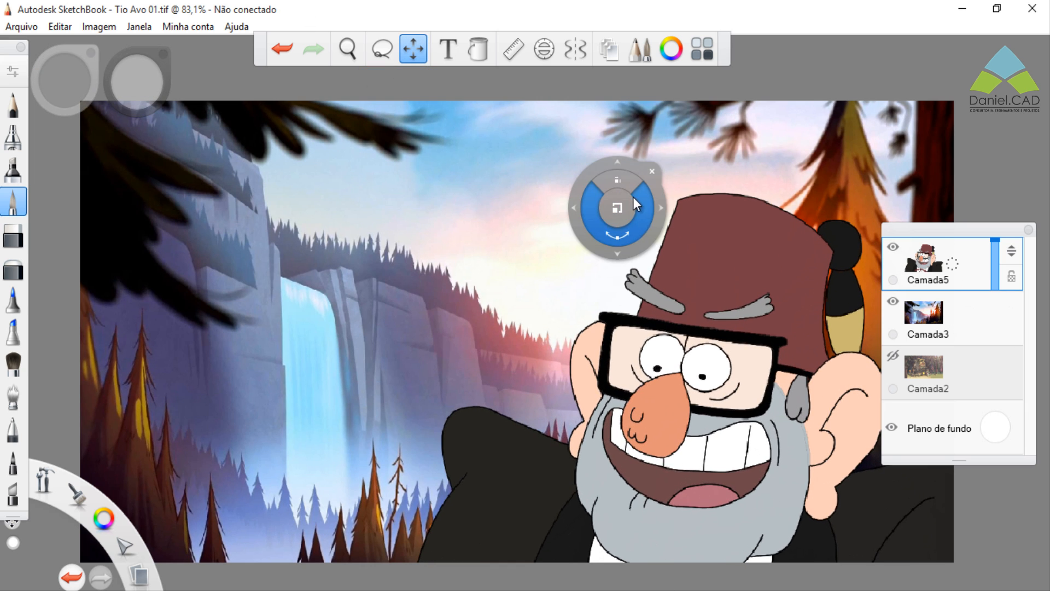
left_click_drag(631, 168, 468, 116)
left_click_drag(465, 153, 464, 149)
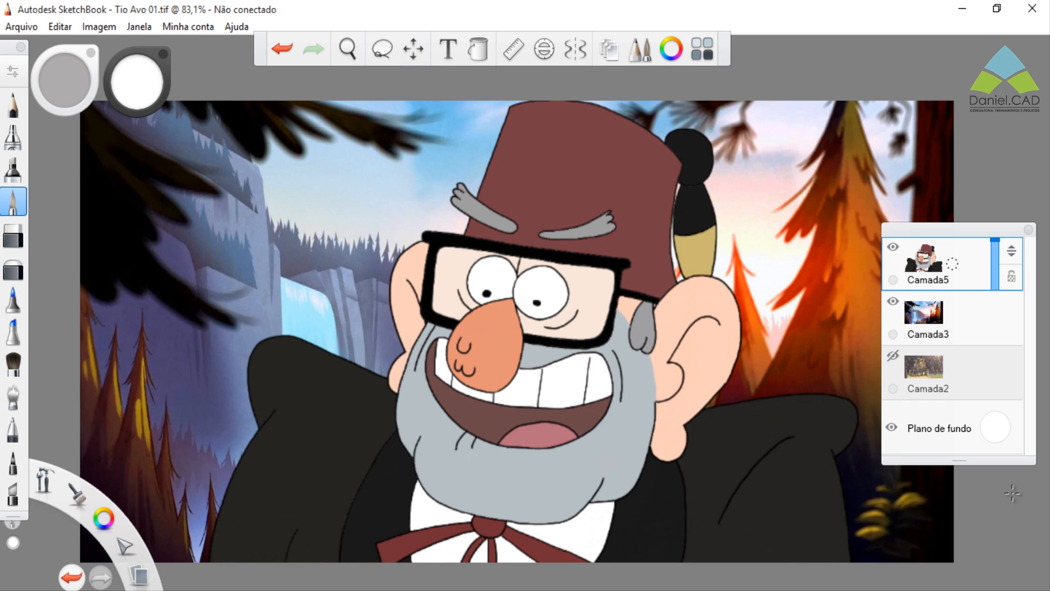